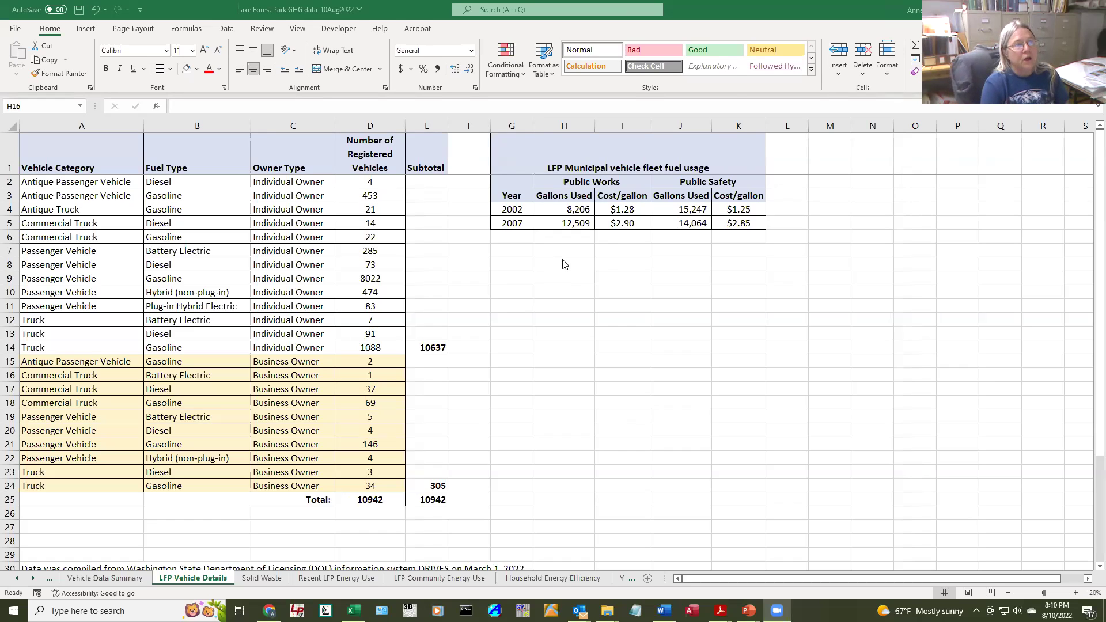
Step: Review the municipal vehicle fleet fuel usage table on LFP Vehicle Details, comparing Public Works gallons used for 2002 and 2007
click(576, 168)
drag(570, 137, 571, 165)
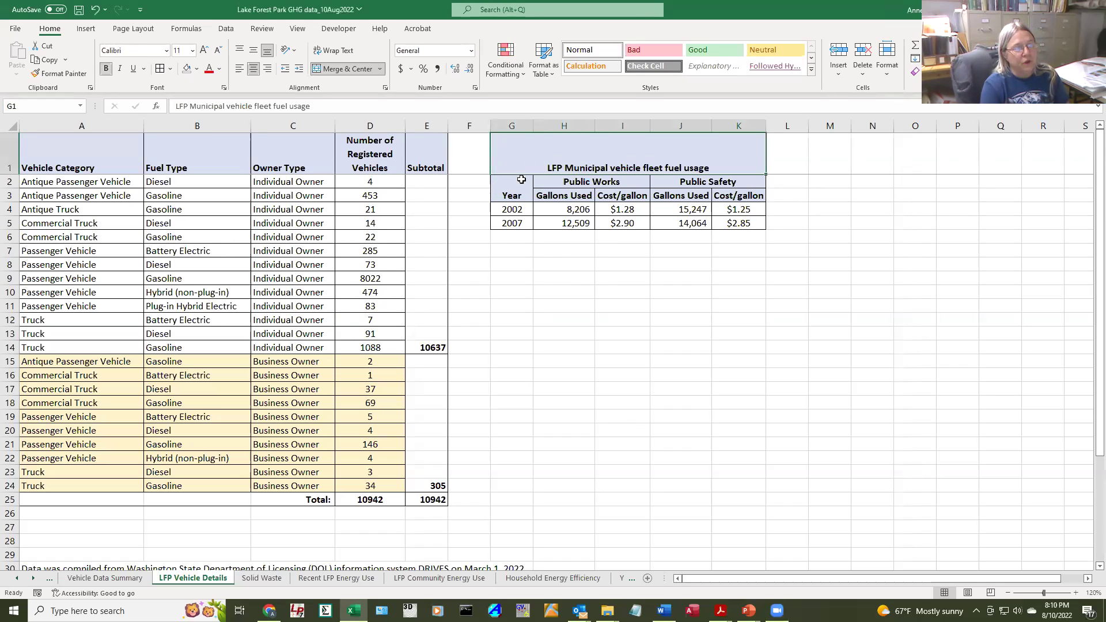
click(507, 211)
click(503, 225)
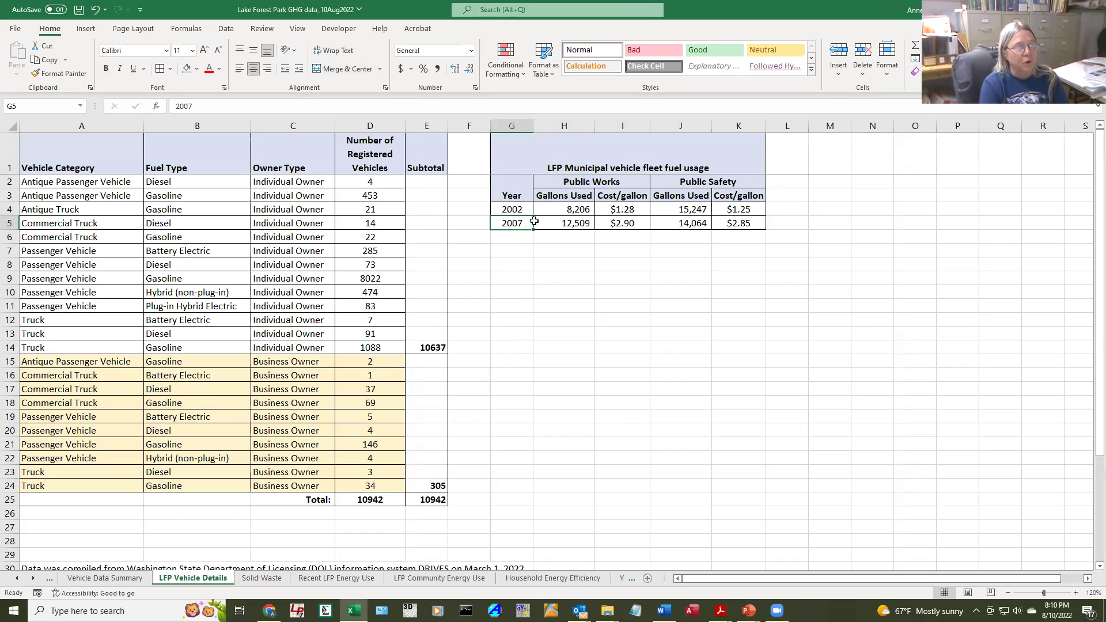
click(567, 212)
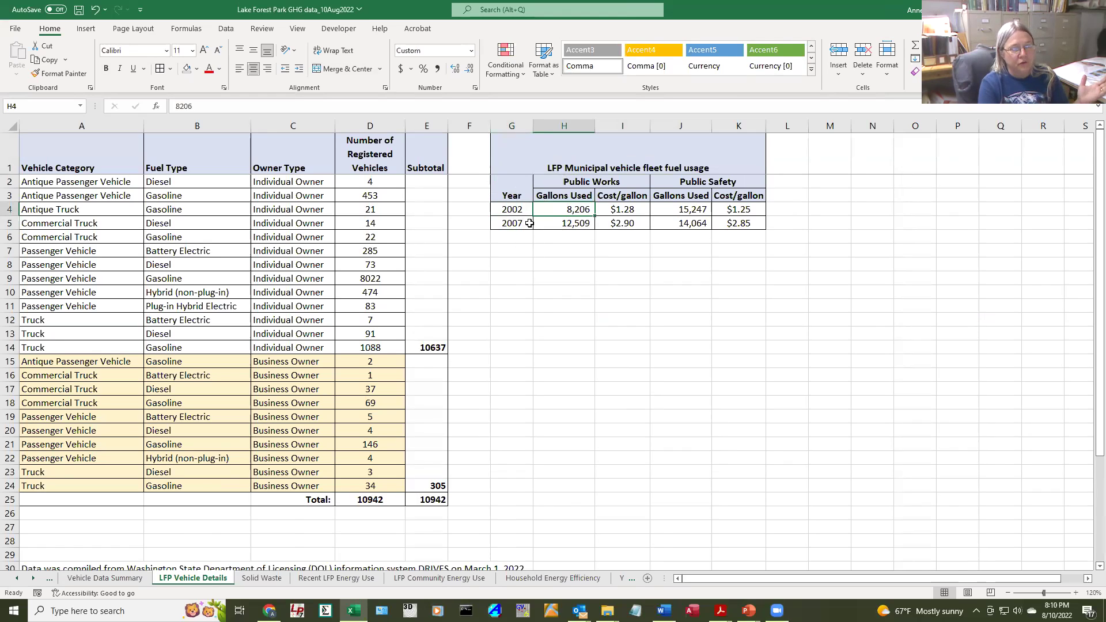
click(565, 224)
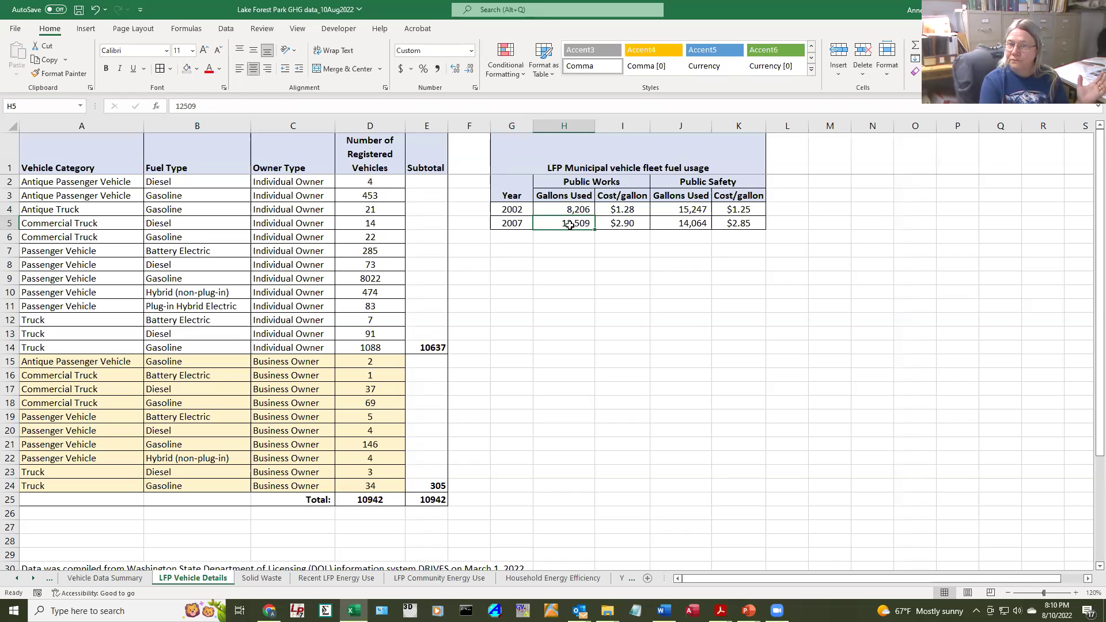
click(104, 156)
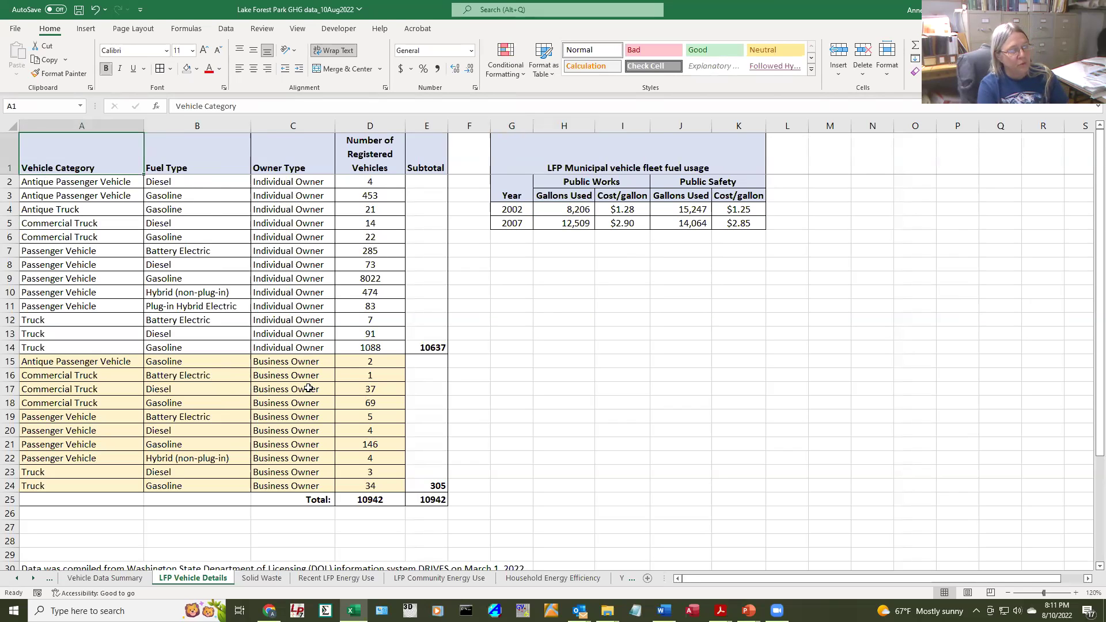
Step: Look over the municipal tonnages on the Solid Waste sheet and the categories on the Recent LFP Energy Use sheet
click(262, 579)
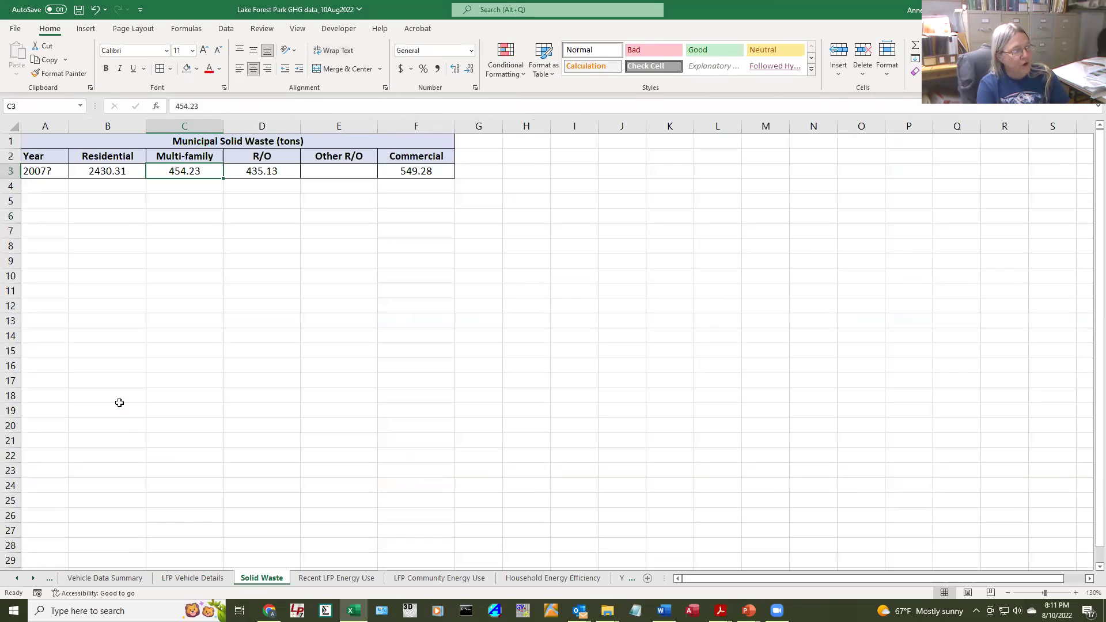
click(45, 171)
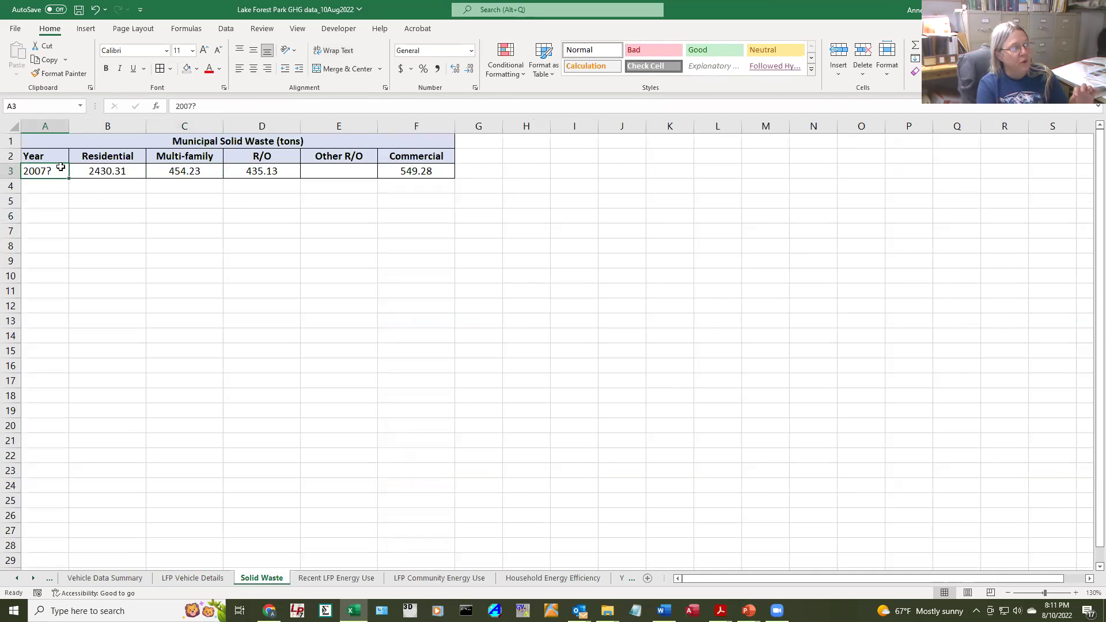
click(90, 172)
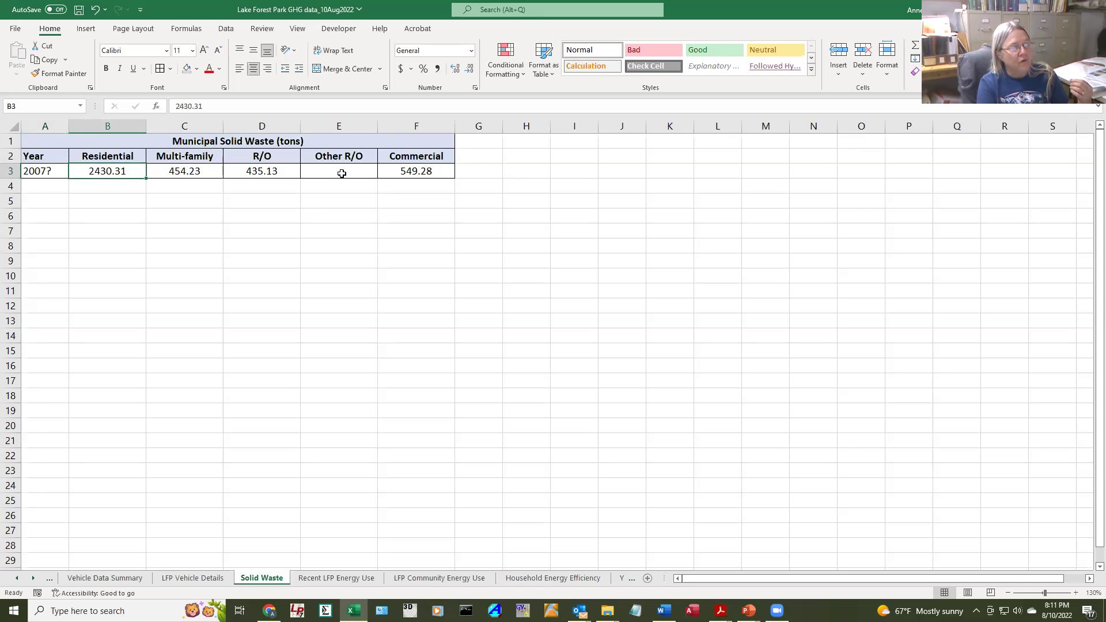
click(346, 578)
scroll(109, 412, up, 1)
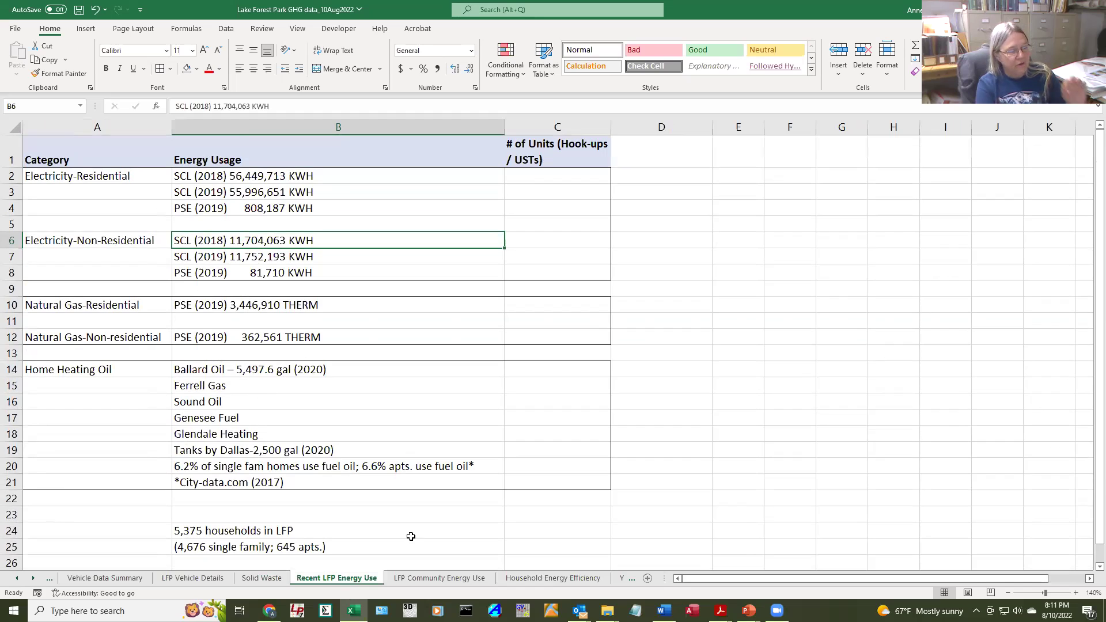
Step: On the LFP Community Energy Use sheet, compare SCL residential electricity for 2002, 2007, 2018 and 2019, and check the PSE column
click(441, 578)
click(121, 241)
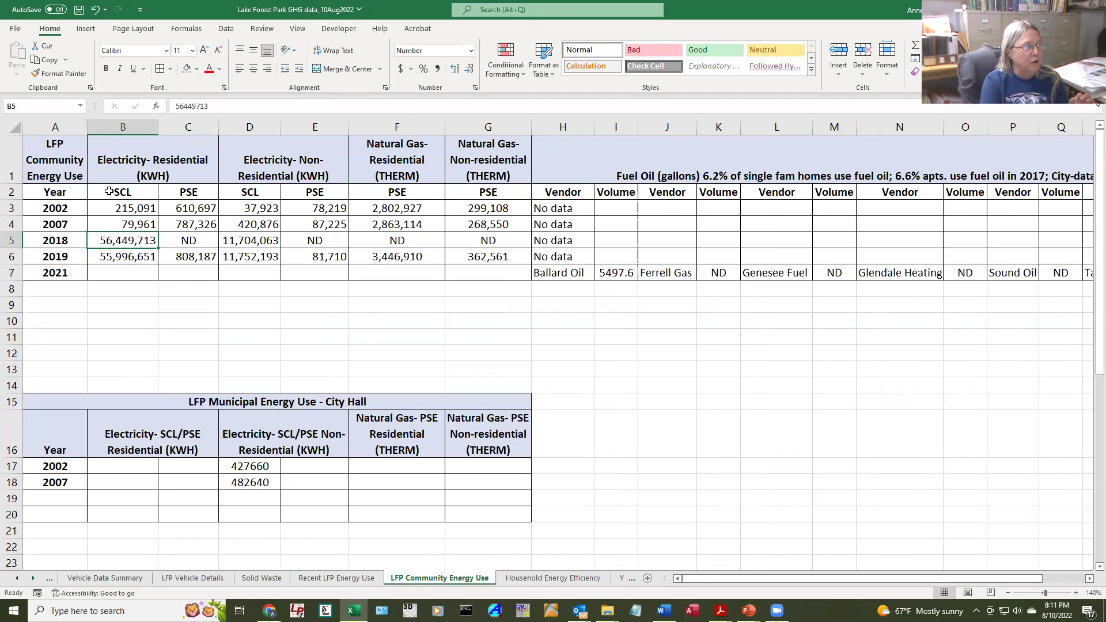
click(102, 211)
click(115, 224)
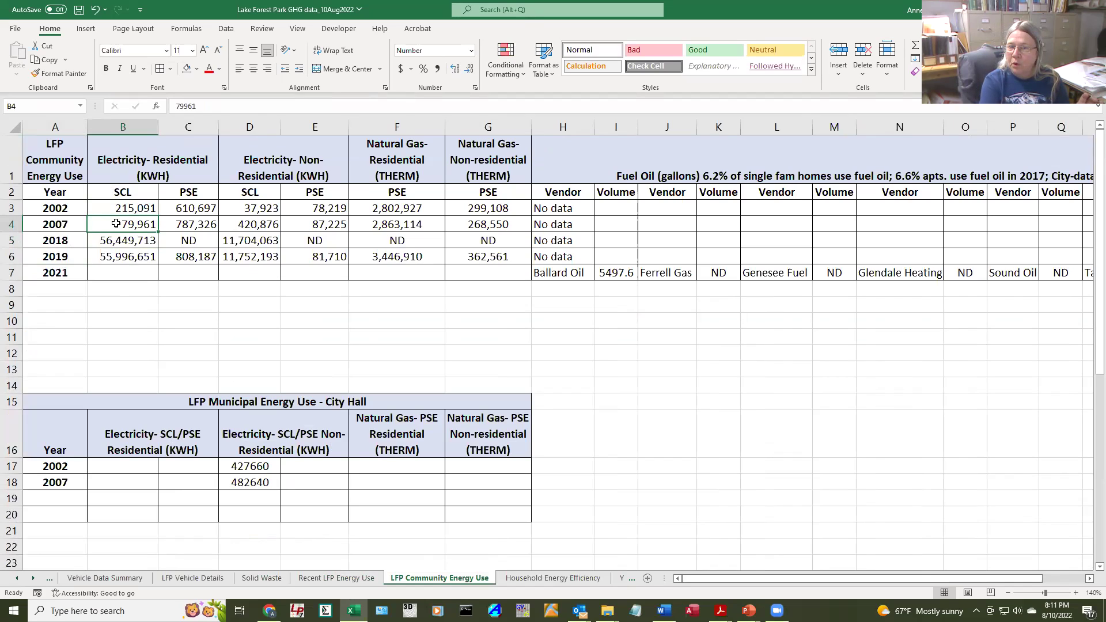
click(119, 239)
click(117, 258)
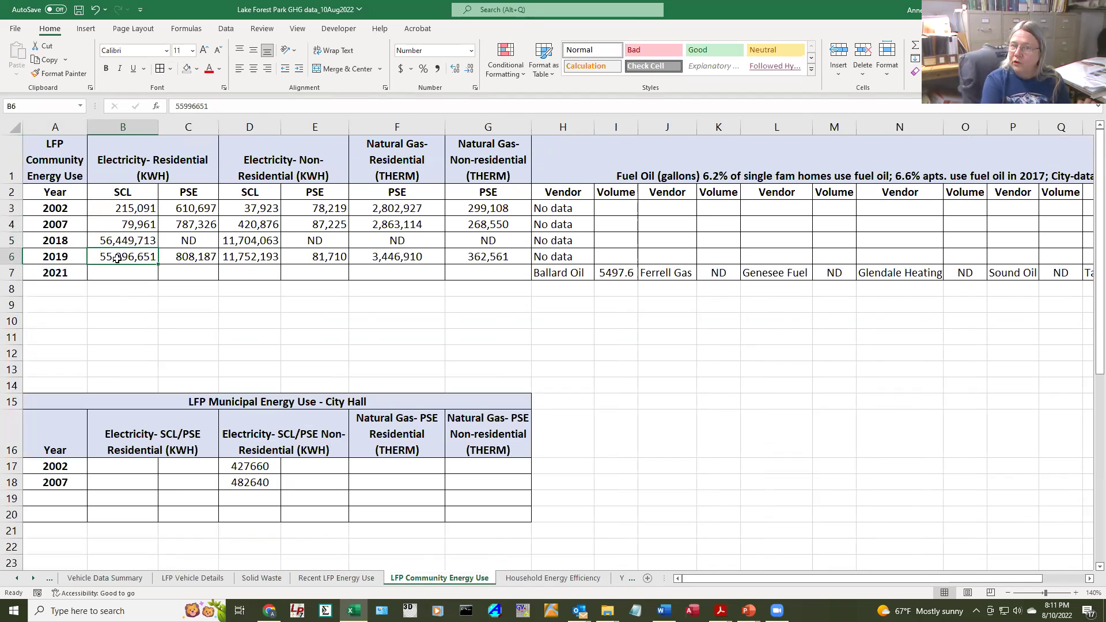
click(115, 226)
click(119, 210)
click(115, 226)
click(109, 241)
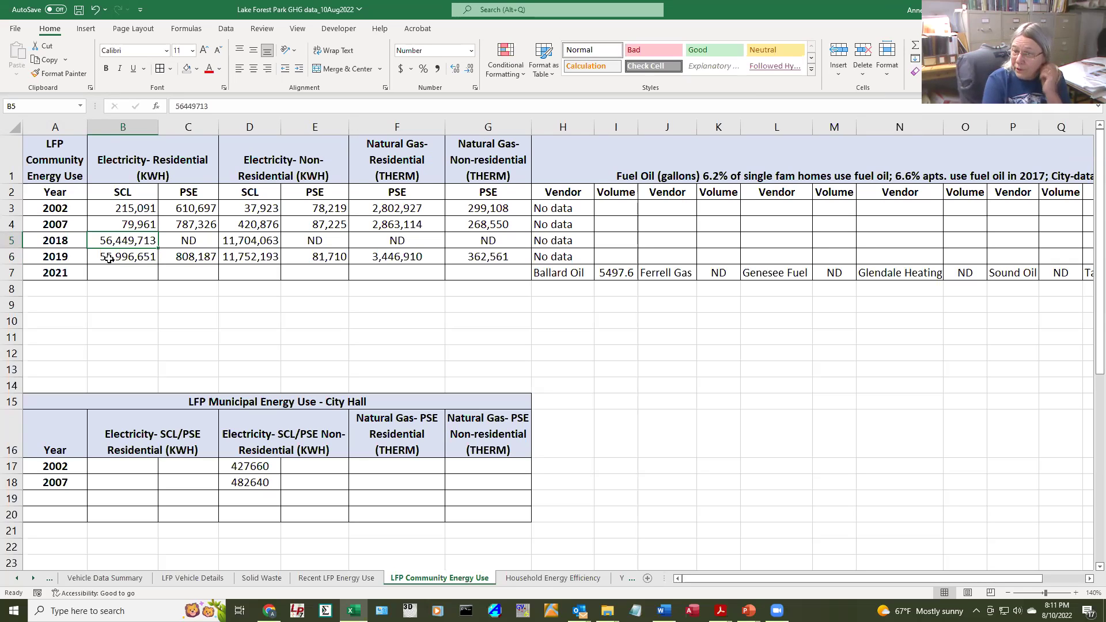
click(191, 210)
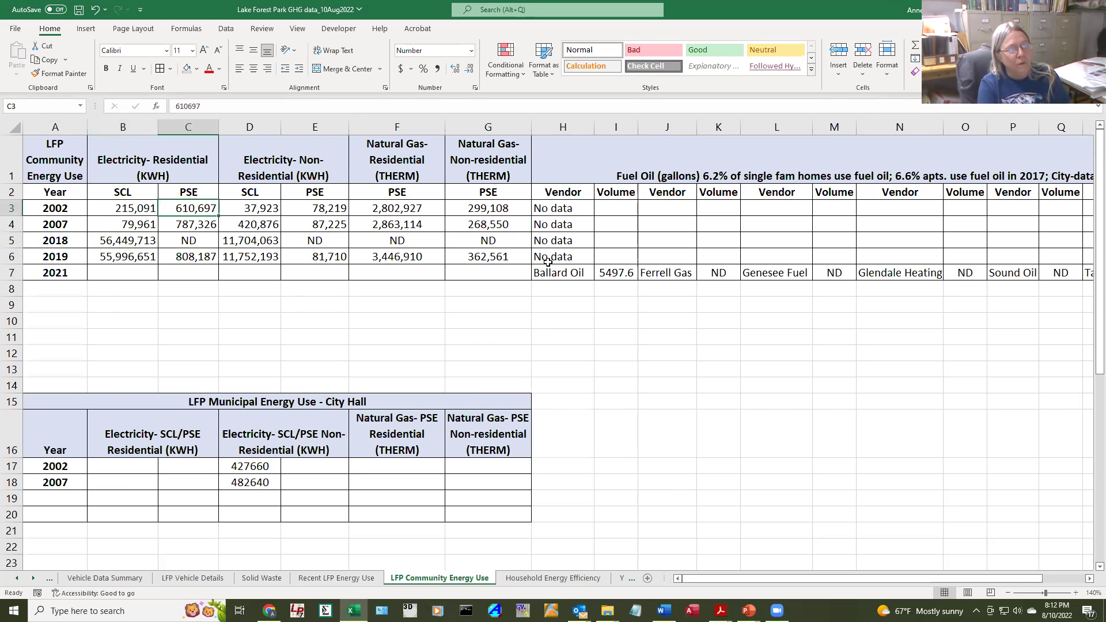
Step: Examine the fuel oil vendor volumes in the 2021 row of the community energy use table
click(614, 269)
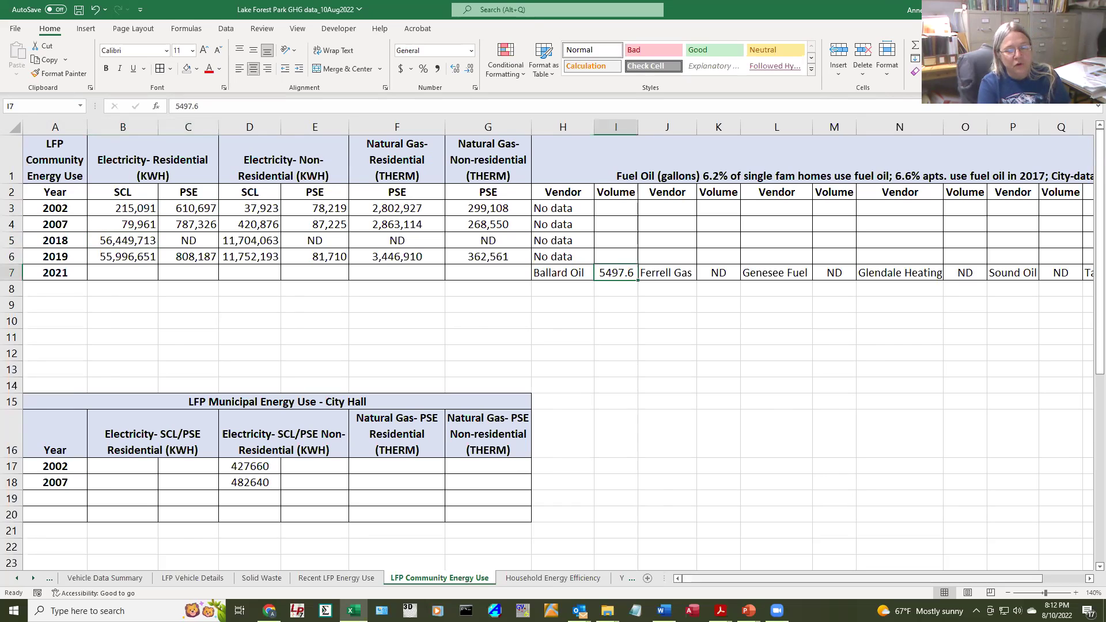
click(1089, 578)
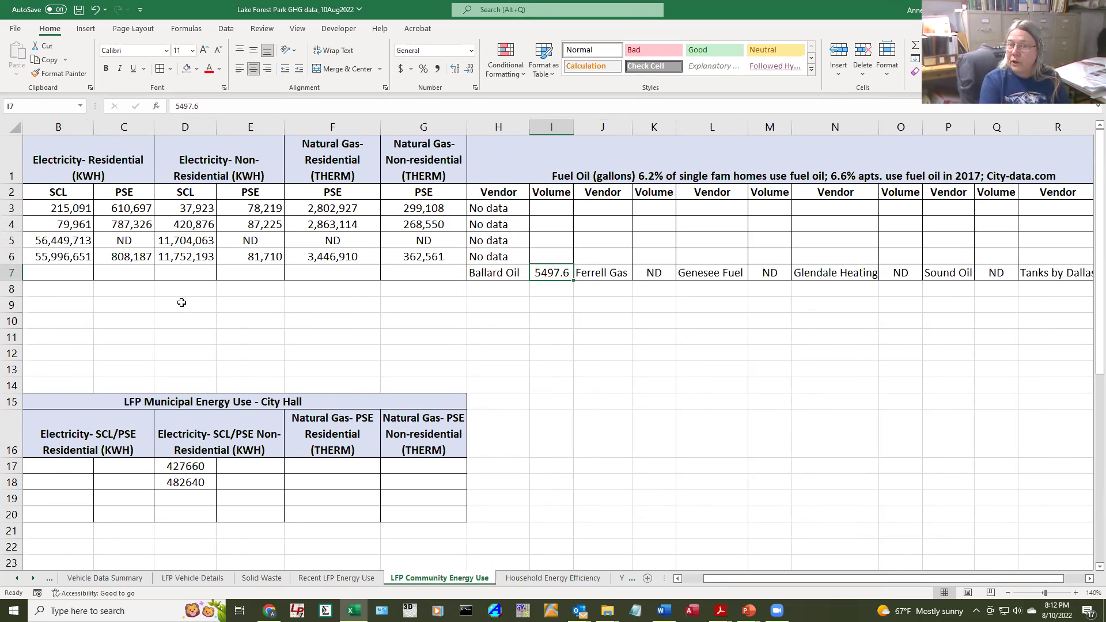
click(57, 286)
drag(740, 578, 696, 578)
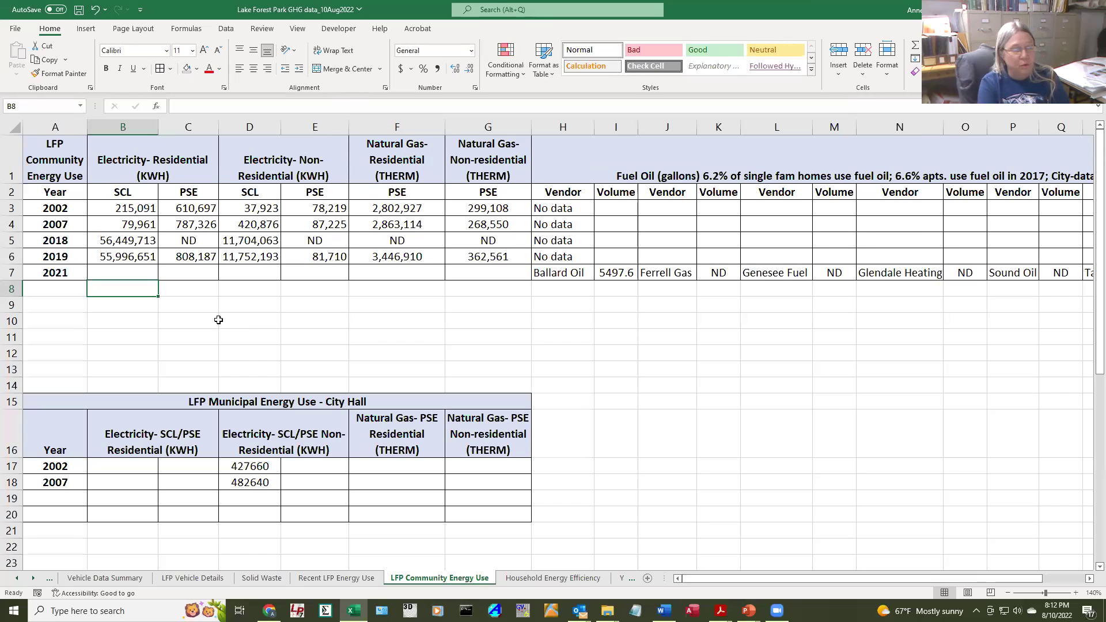
Step: Shade the LFP Streetlights header row, A34:H34, with the light blue fill used in the other tables' headers
scroll(176, 342, down, 4)
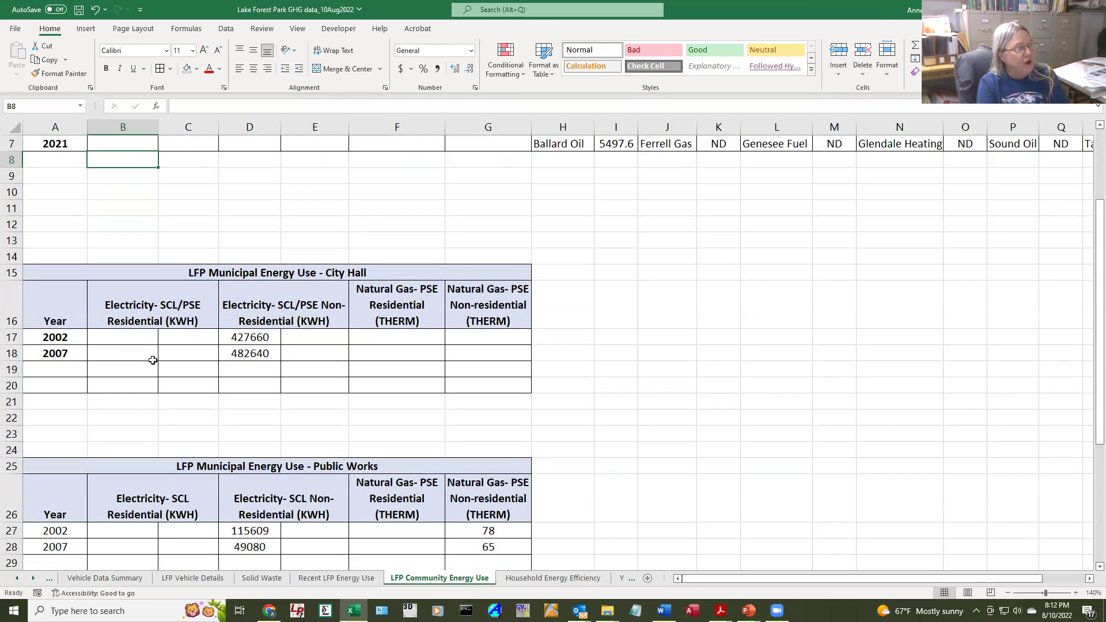
scroll(157, 294, down, 2)
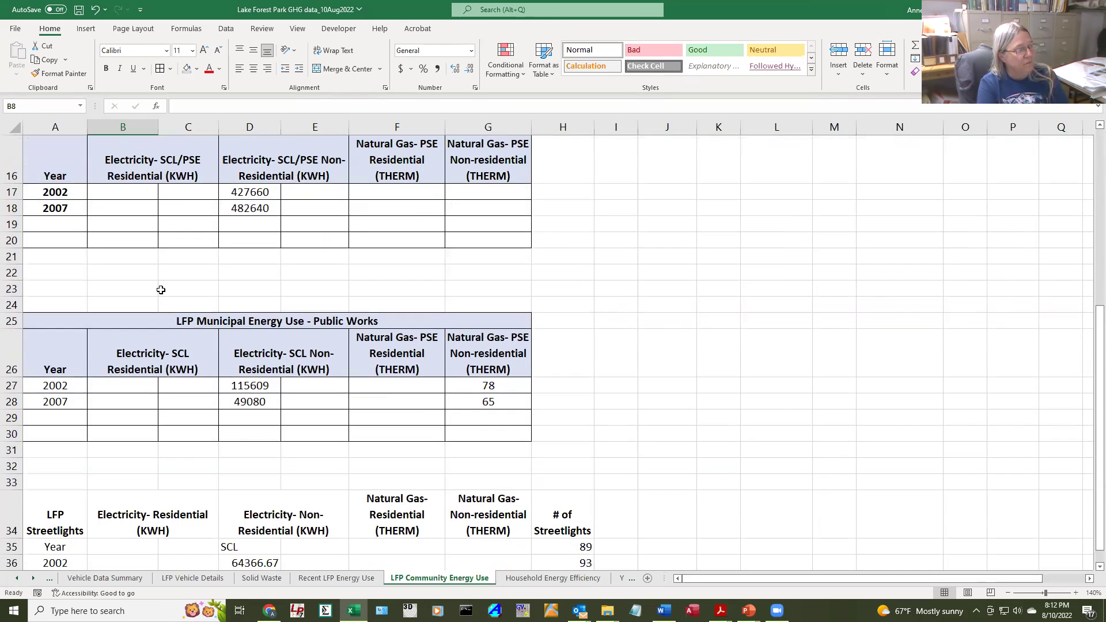
scroll(156, 297, down, 2)
drag(63, 386, 562, 384)
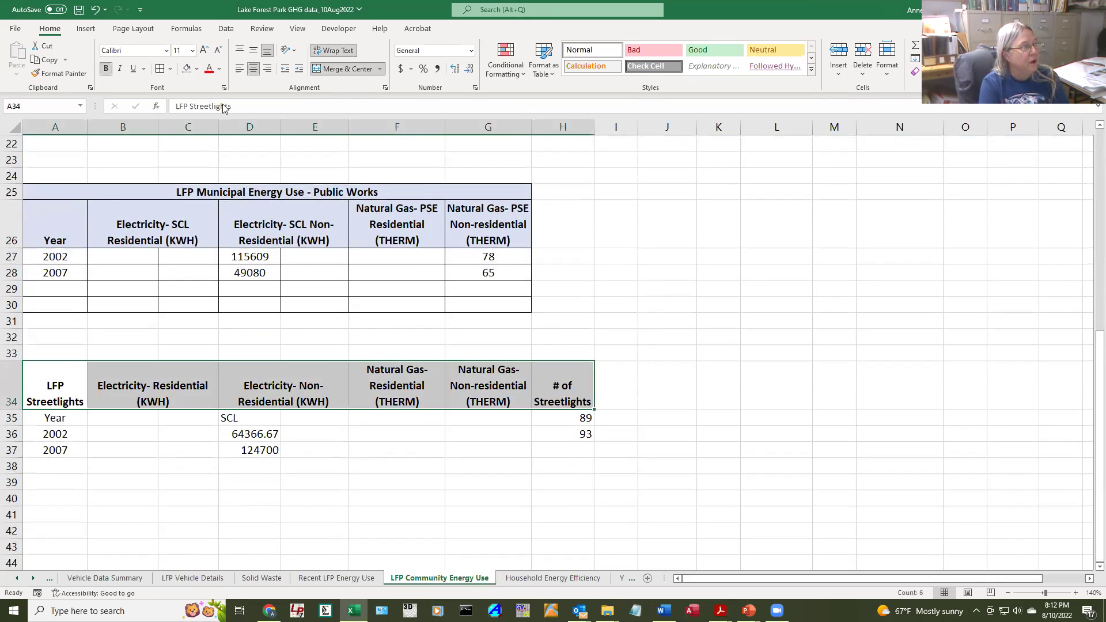
click(197, 69)
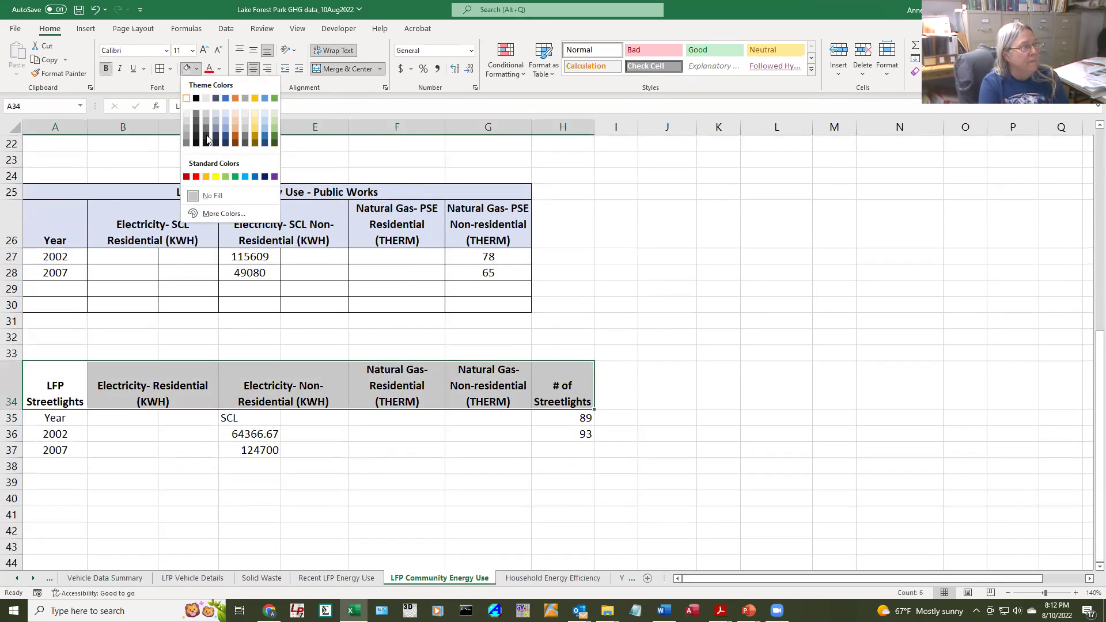
click(214, 111)
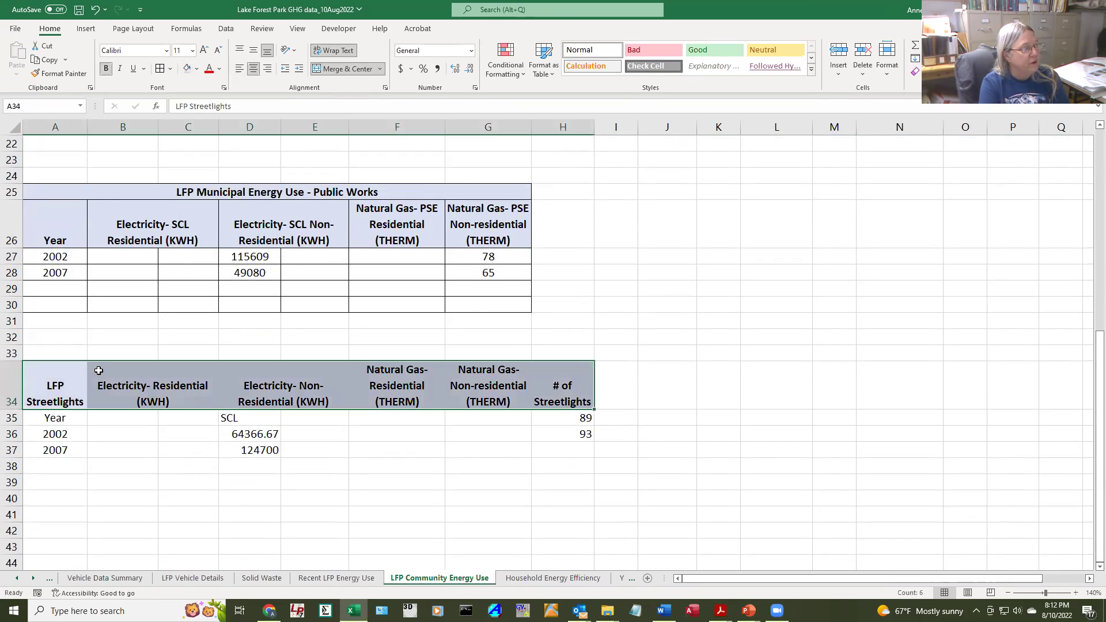
Step: Apply all borders to the LFP Streetlights data rows, A35:H37
drag(58, 420, 556, 449)
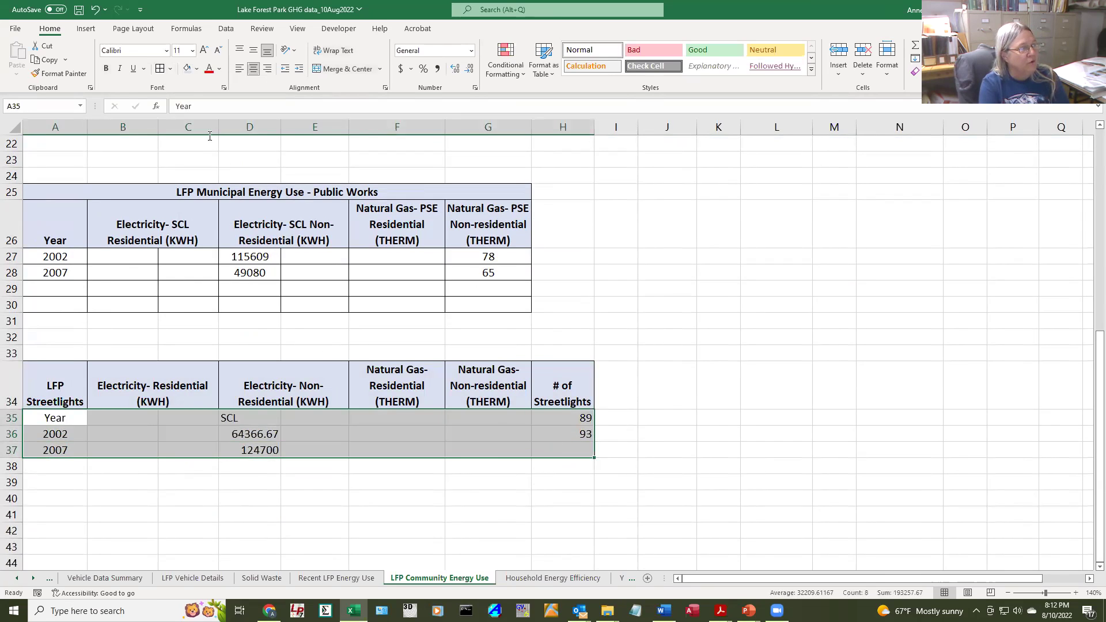
click(160, 68)
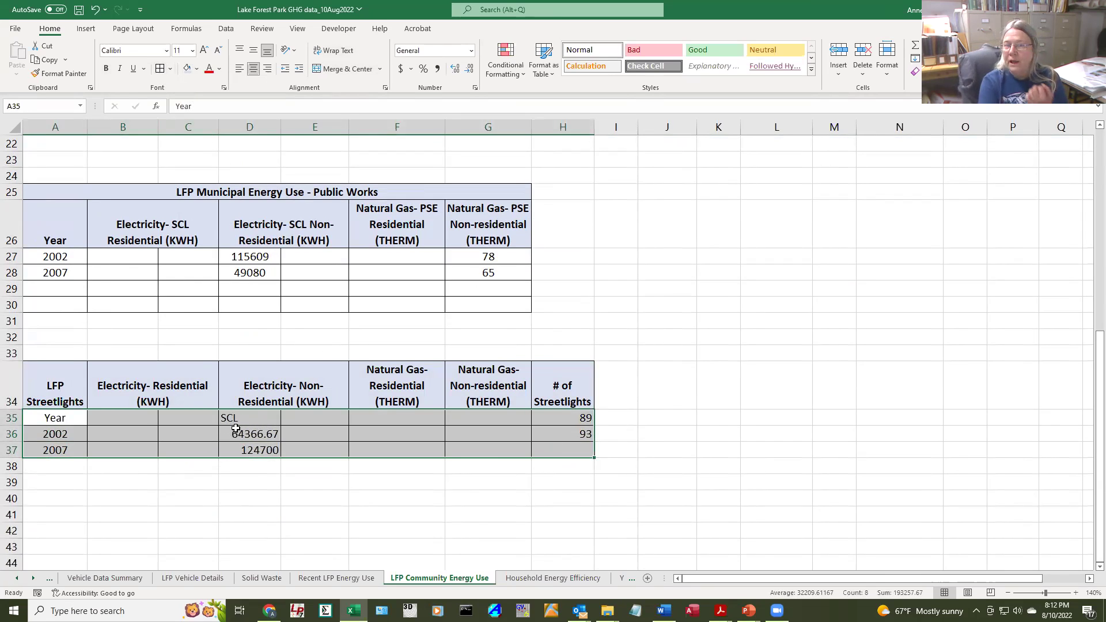
click(211, 335)
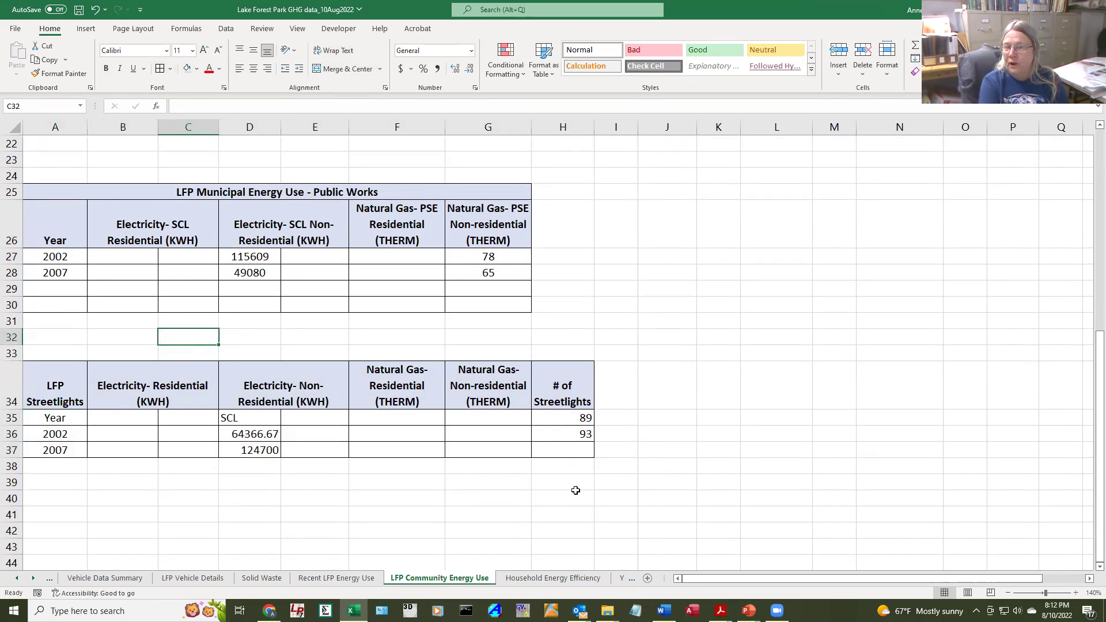
Step: On the Household Energy Efficiency sheet, go through the column headings for solar panels, heat pumps, water heaters and induction cooktops
click(583, 579)
click(326, 308)
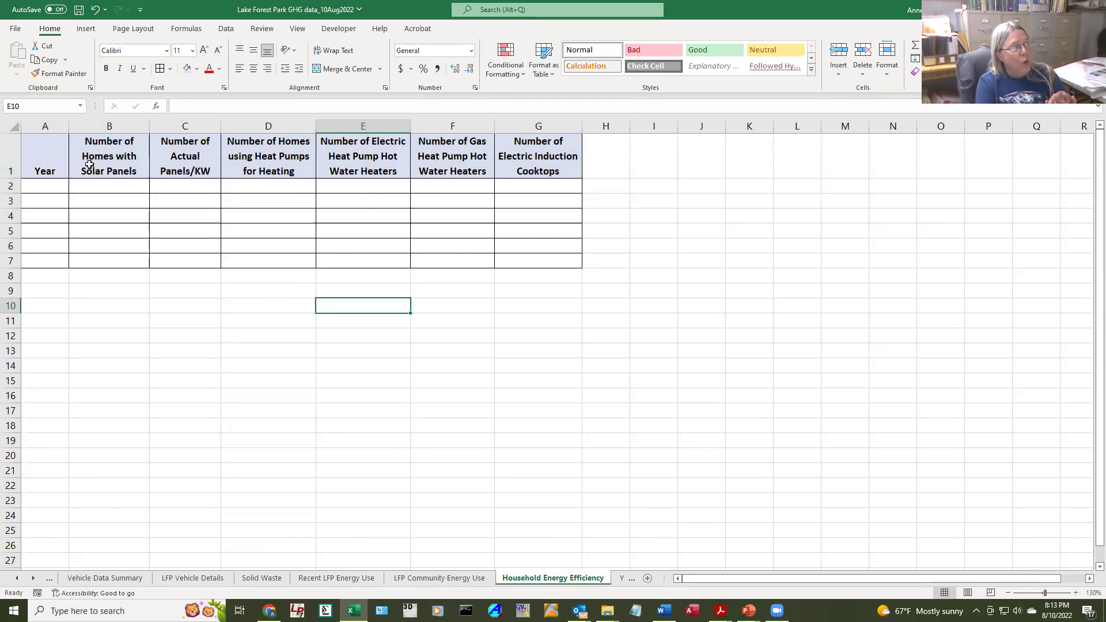
click(127, 157)
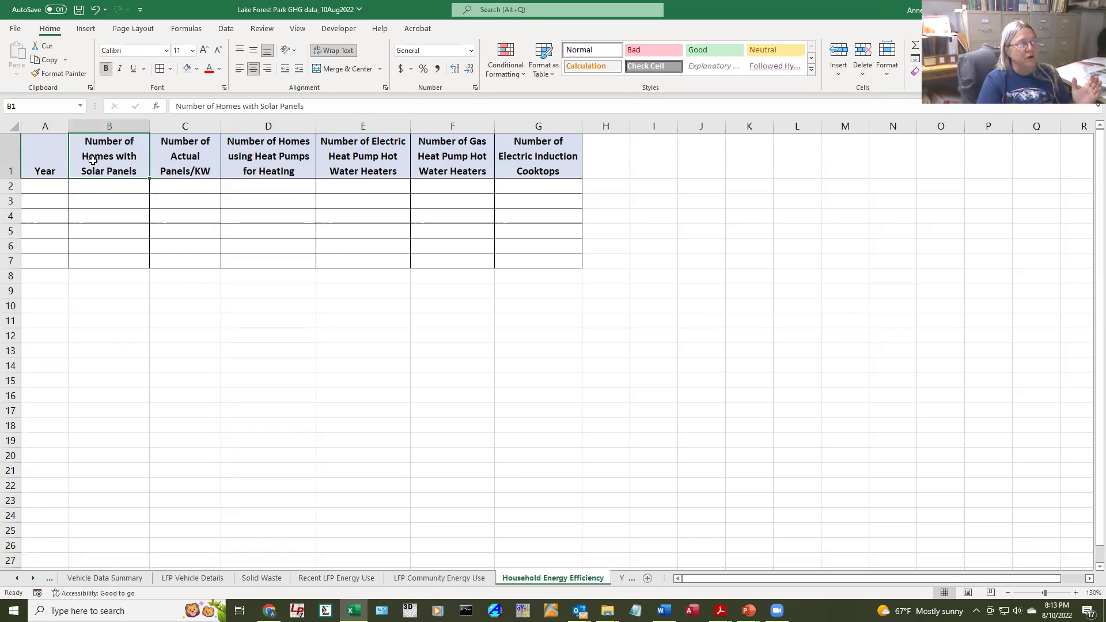
key(Right)
key(Right)
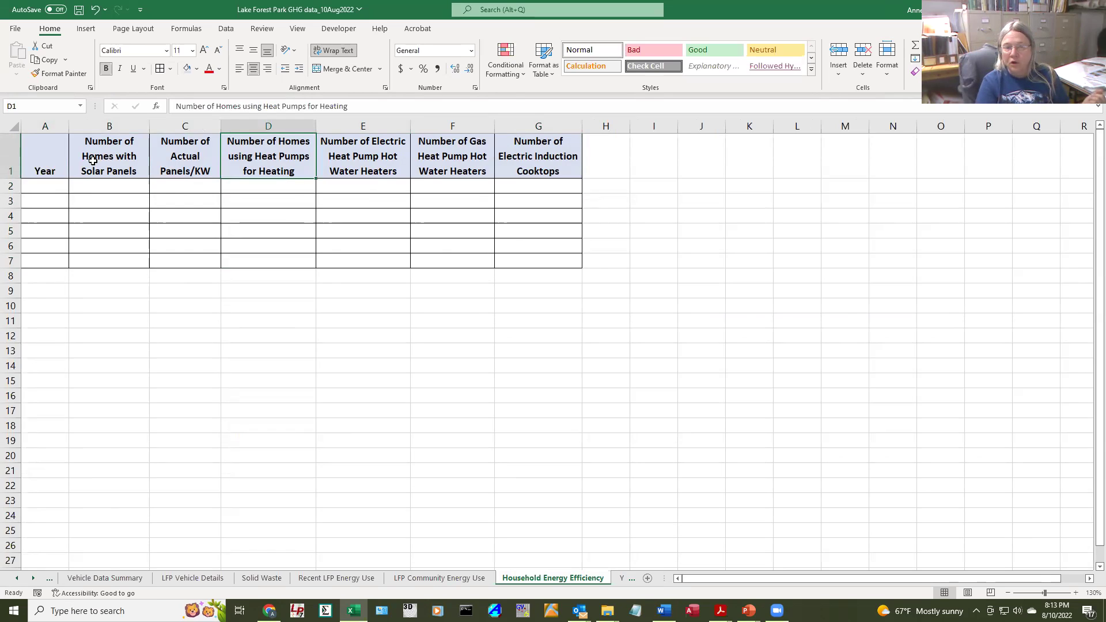
key(Right)
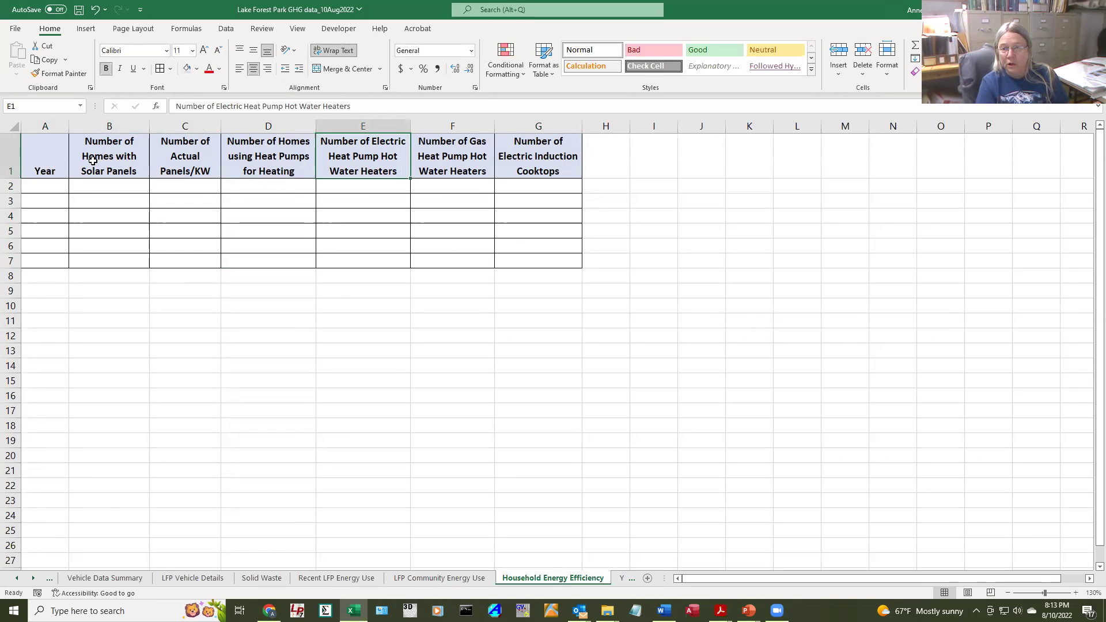
key(Right)
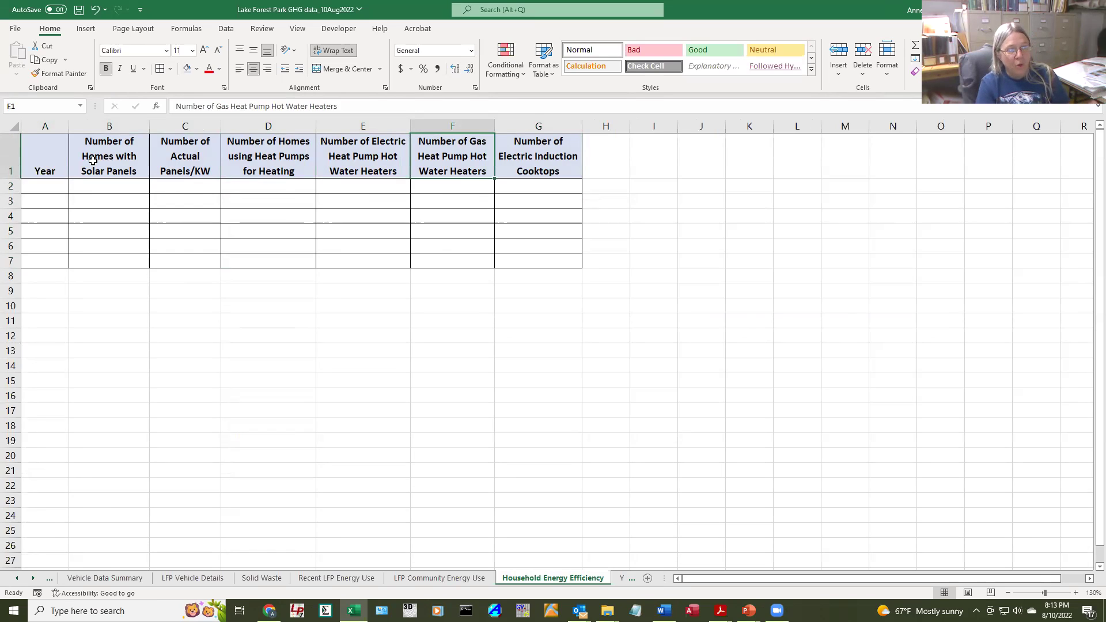
key(Right)
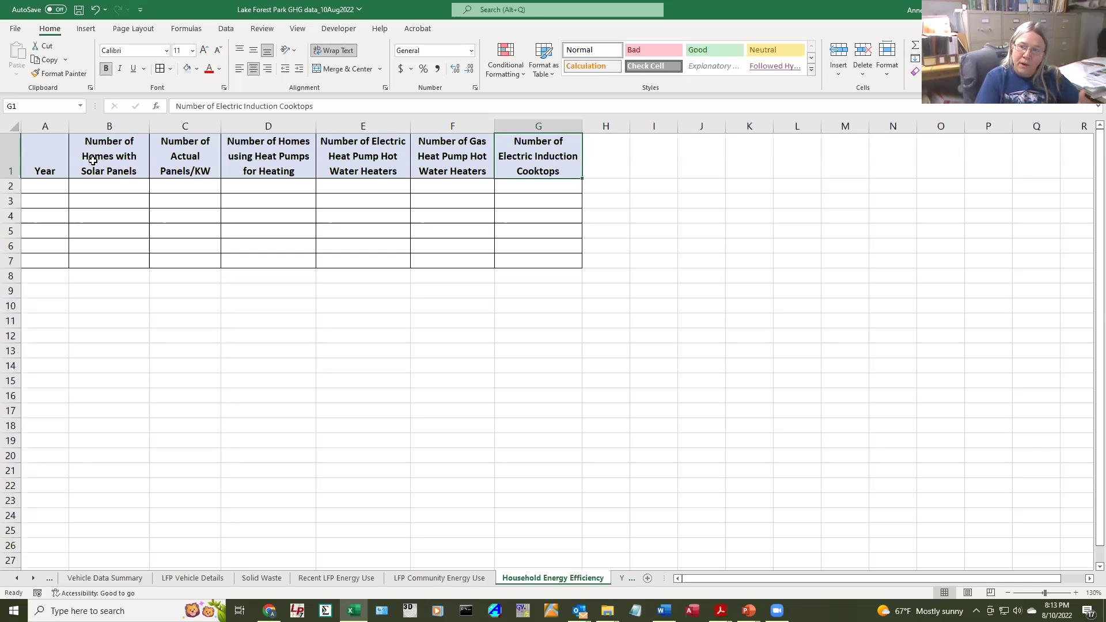
key(Right)
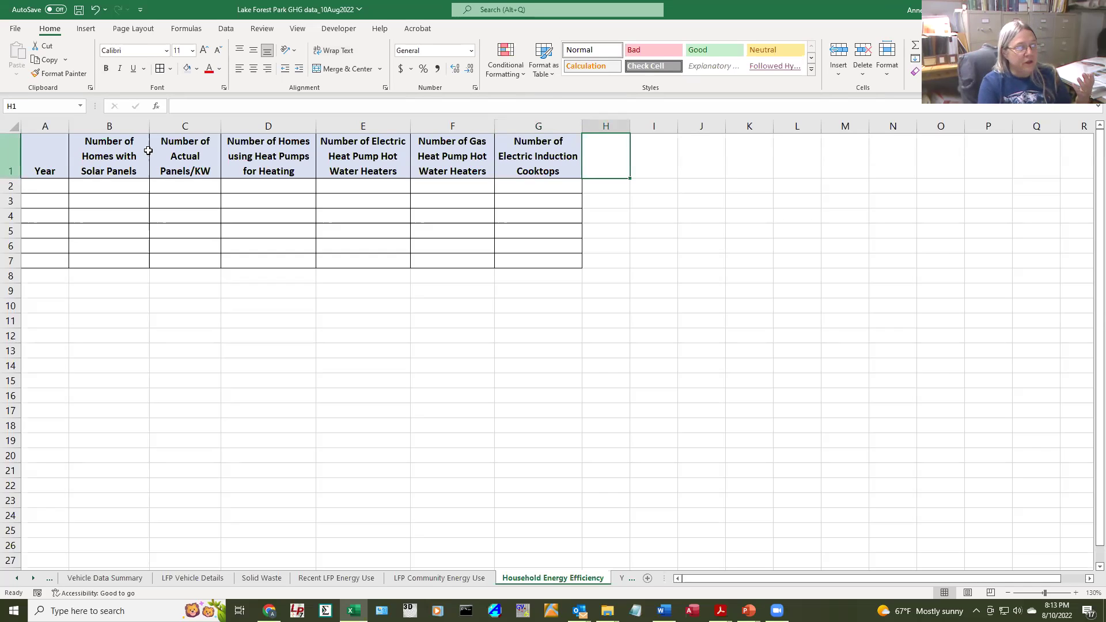
click(92, 160)
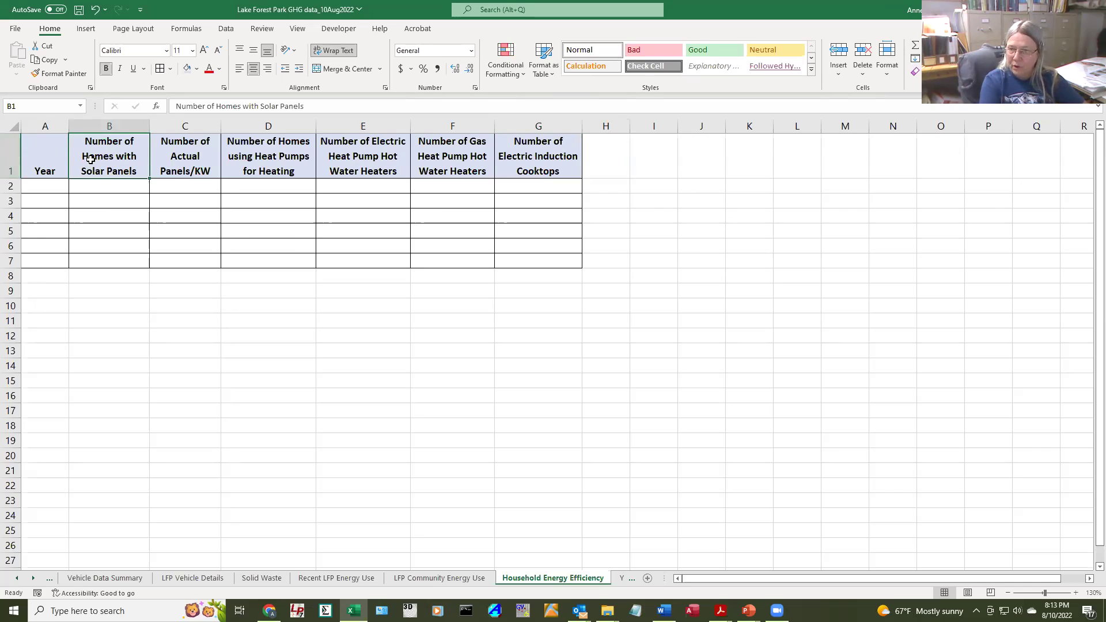
click(230, 154)
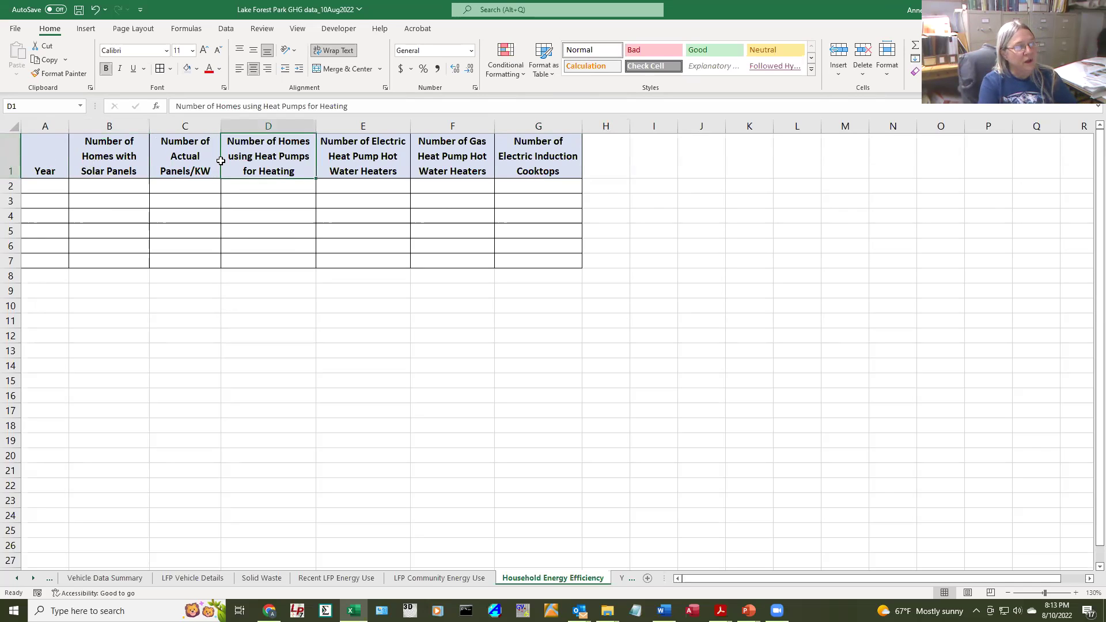
click(374, 163)
click(457, 163)
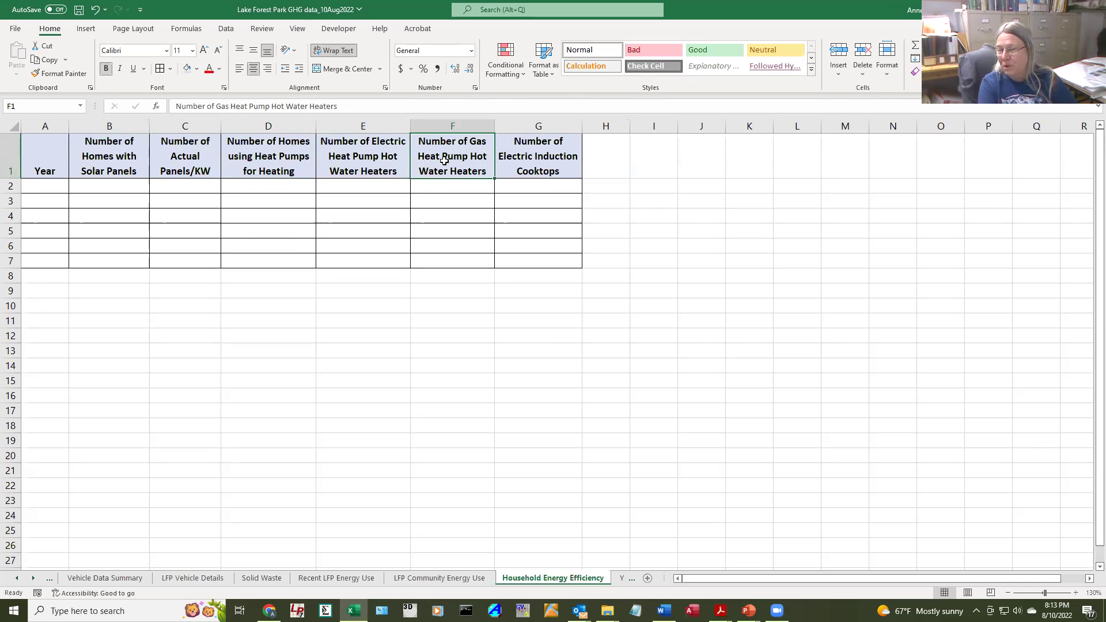
Step: On the Yard Appliance Energy Eff sheet, bold the Gas-powered and Electric powered group headings in row 1
click(518, 153)
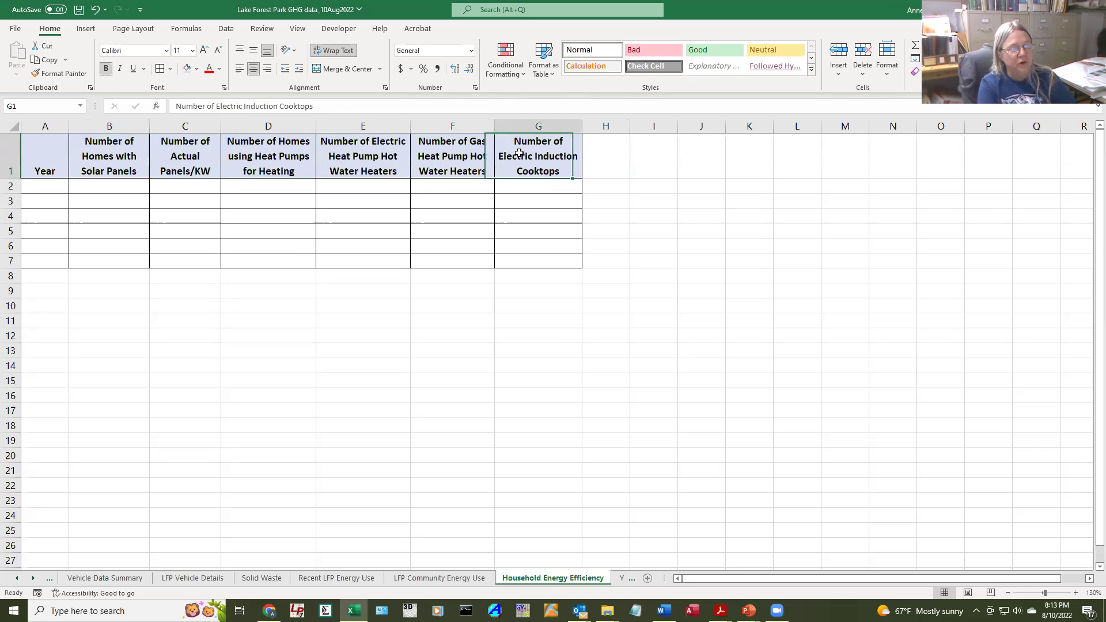
click(621, 577)
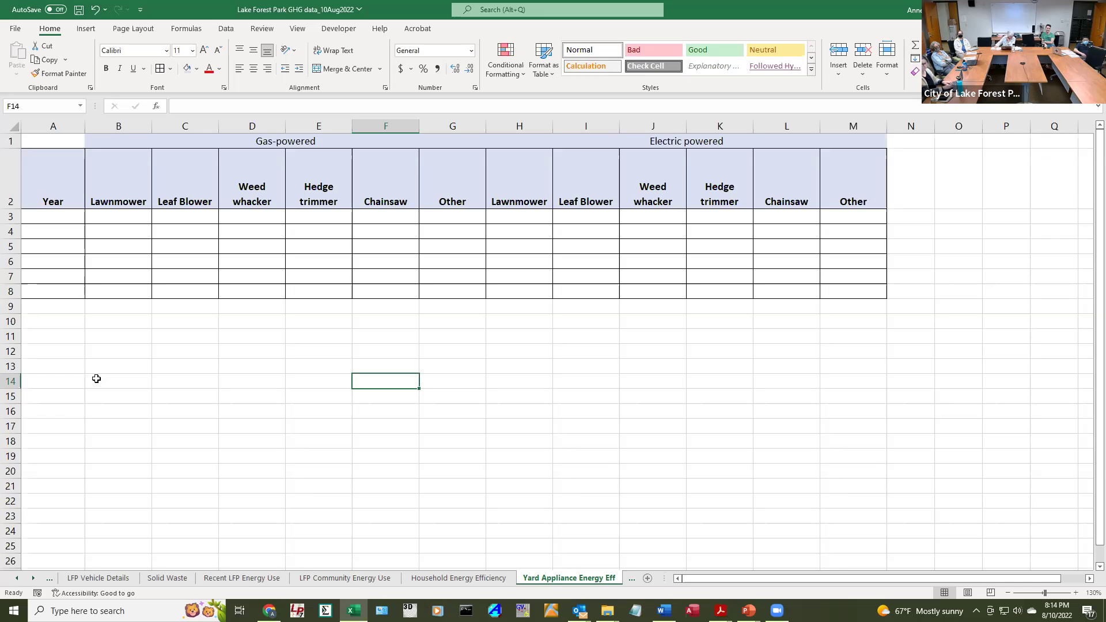
click(55, 203)
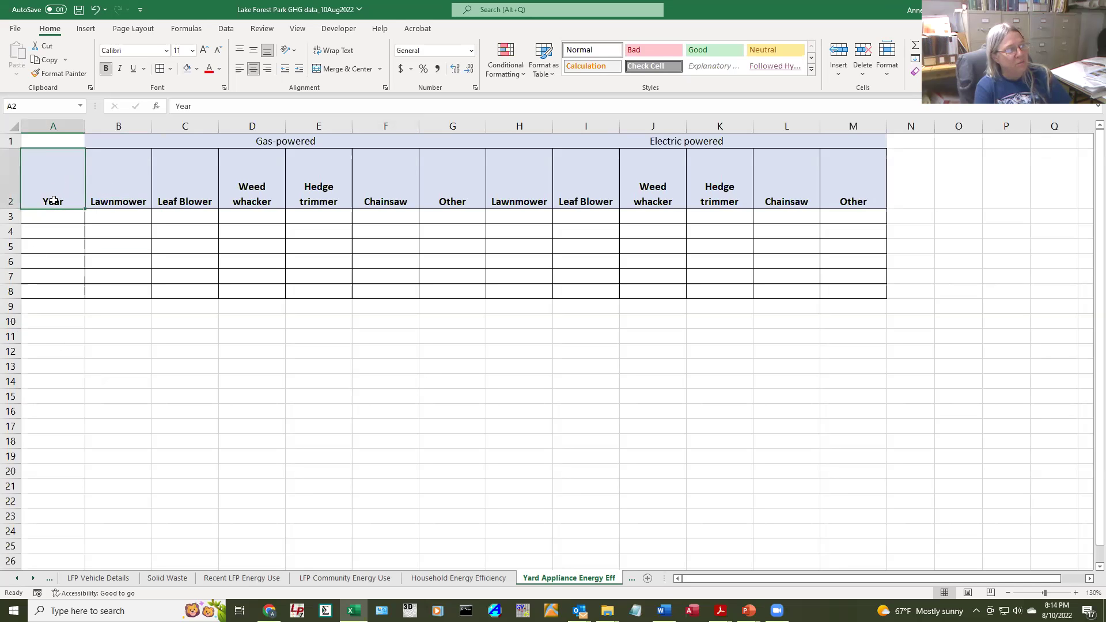
click(134, 140)
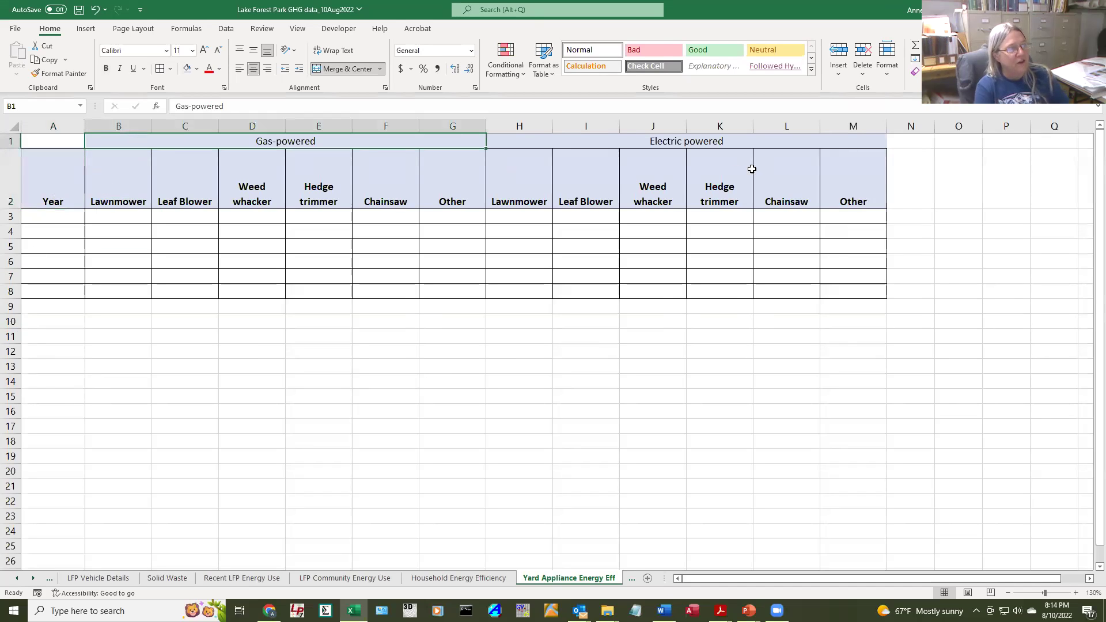
shift+click(733, 140)
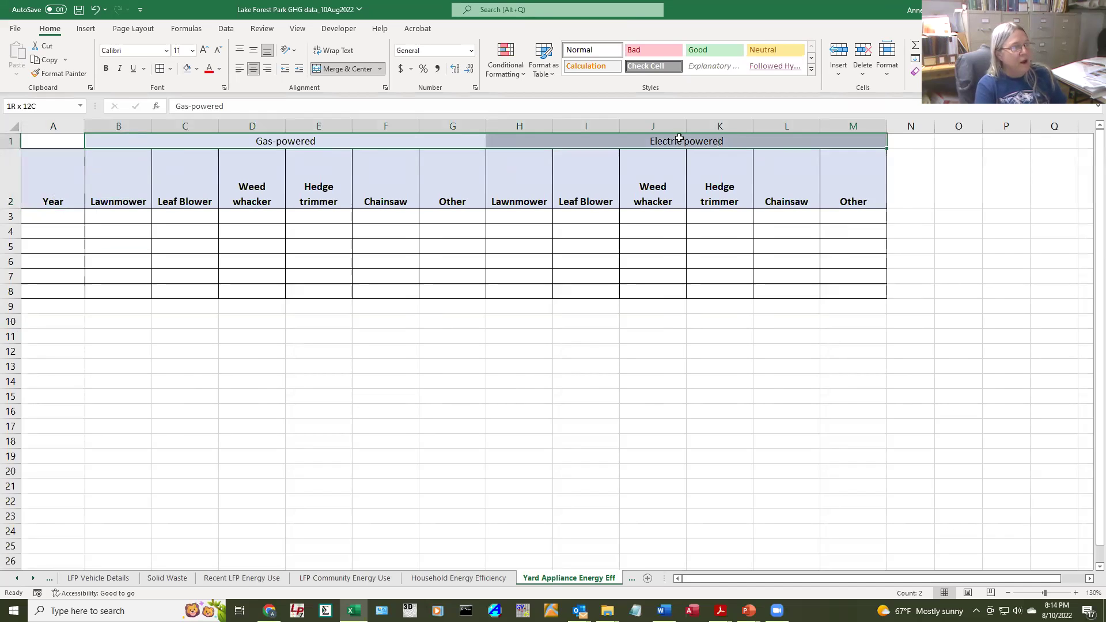
key(ctrl+b)
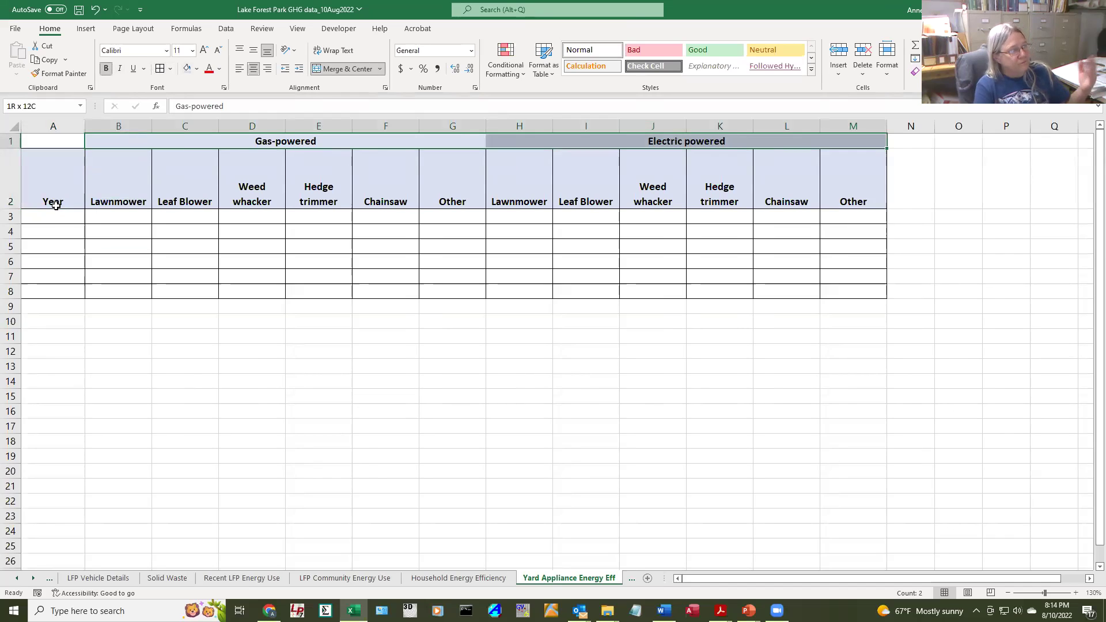
Step: Go through the year and gas-powered appliance column headings, from lawnmower to weed whacker
click(55, 205)
click(108, 205)
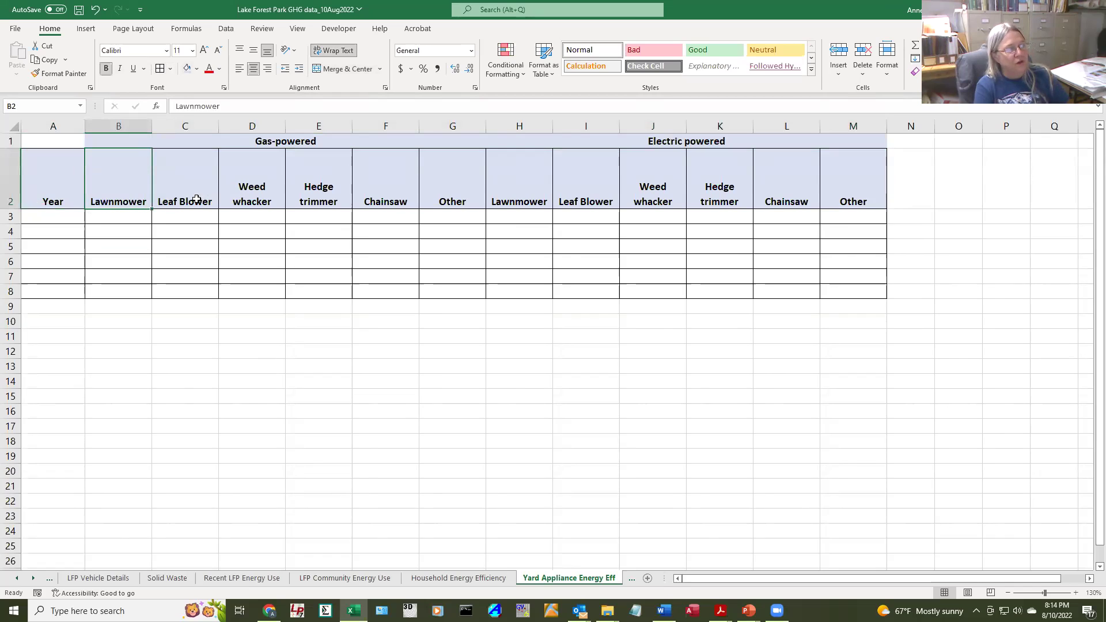
click(240, 191)
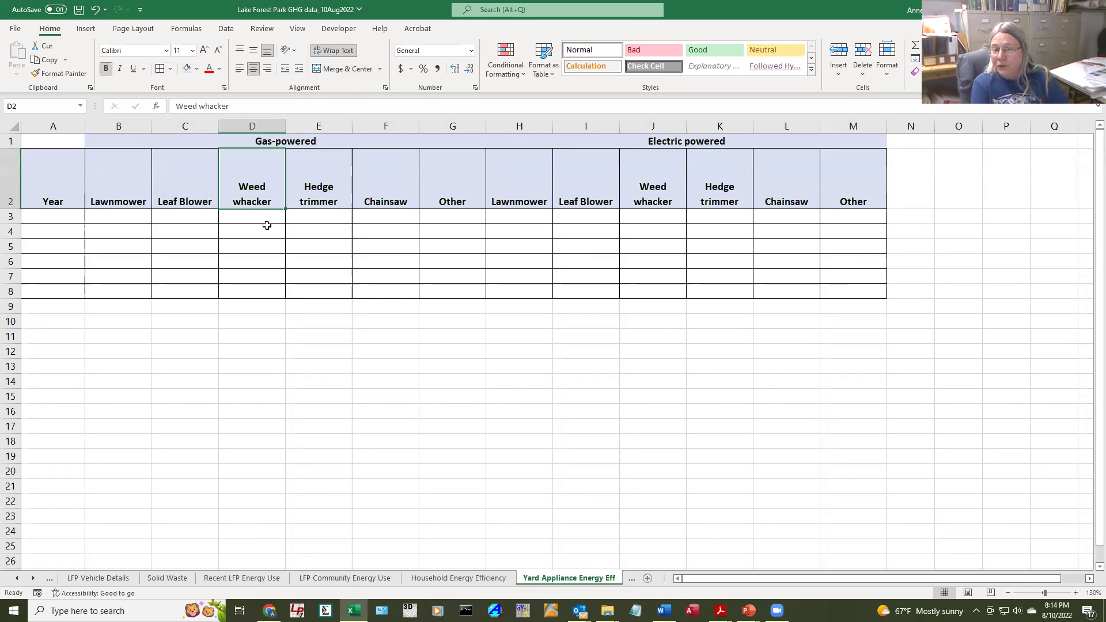
Step: Open the Misc sheet and set its magnification to a custom 160%
click(632, 578)
click(53, 158)
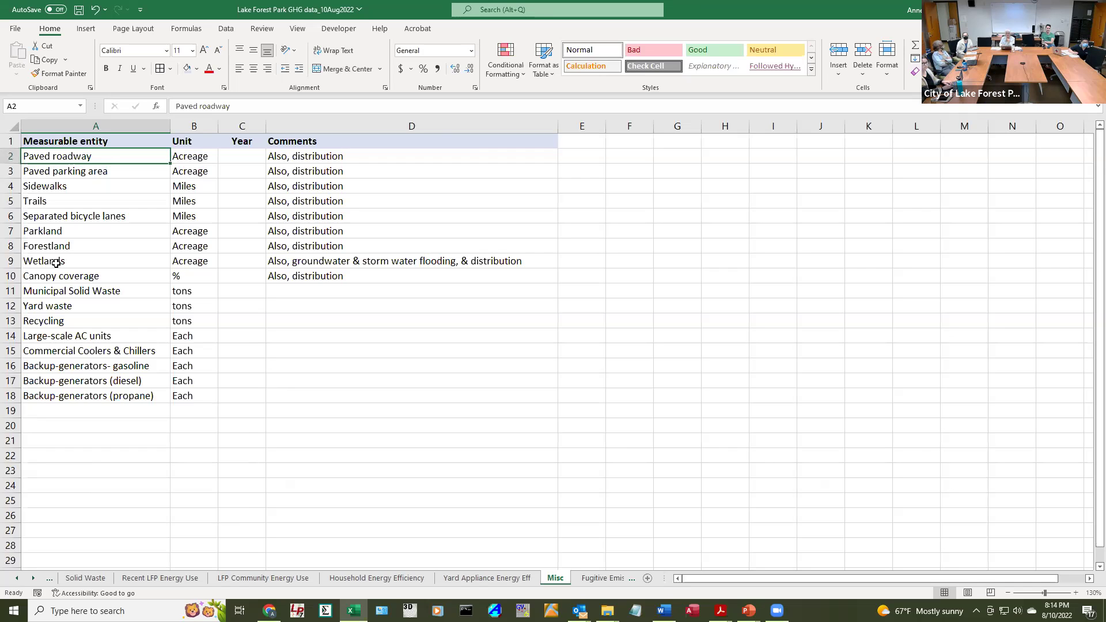
click(297, 29)
click(387, 58)
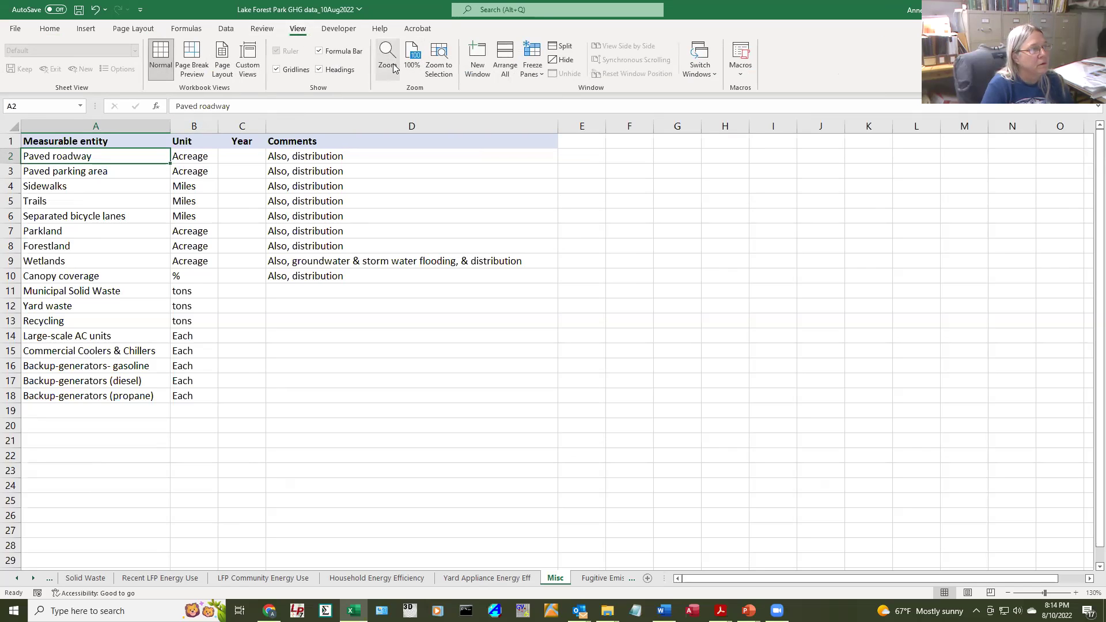
click(761, 511)
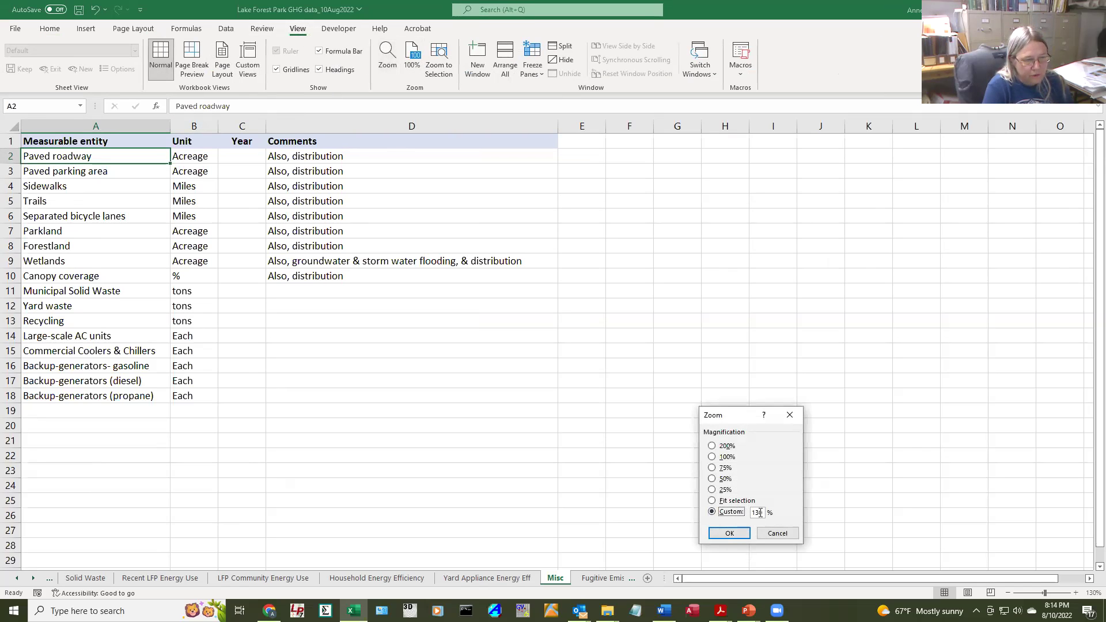
key(BackSpace)
text(6)
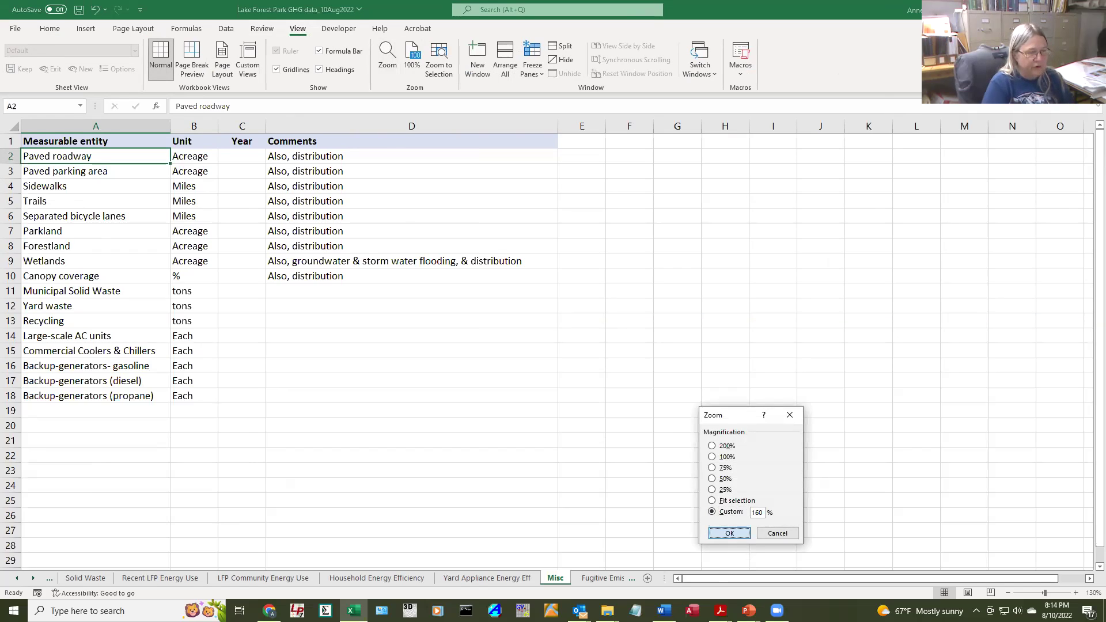
key(Return)
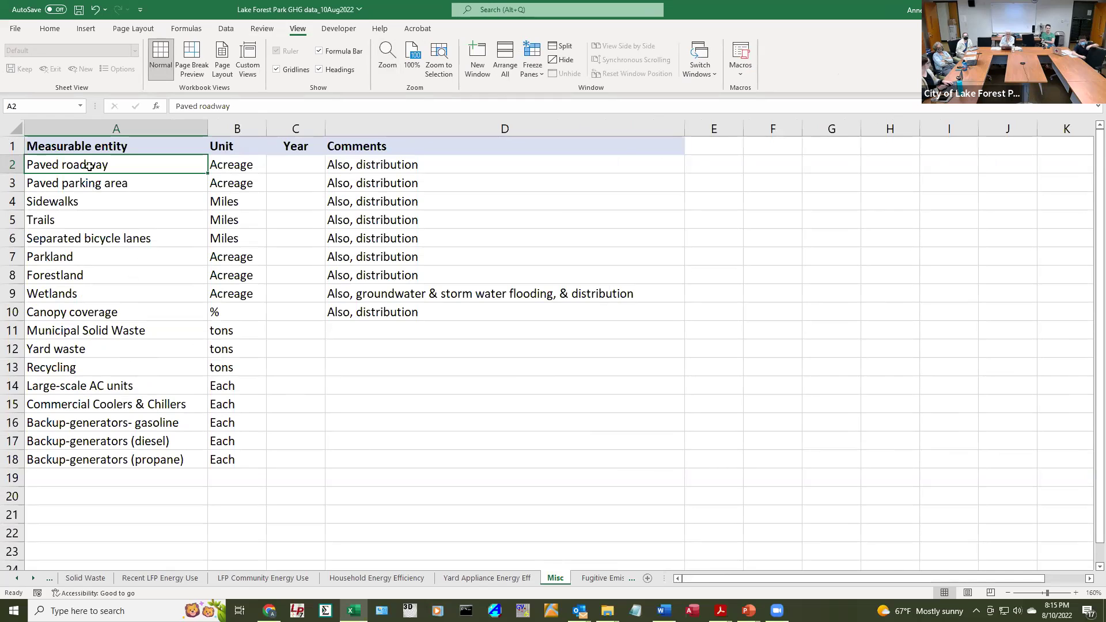
Step: Go through the land-use entities in the Measurable entity column, from paved parking area down to canopy coverage
click(35, 186)
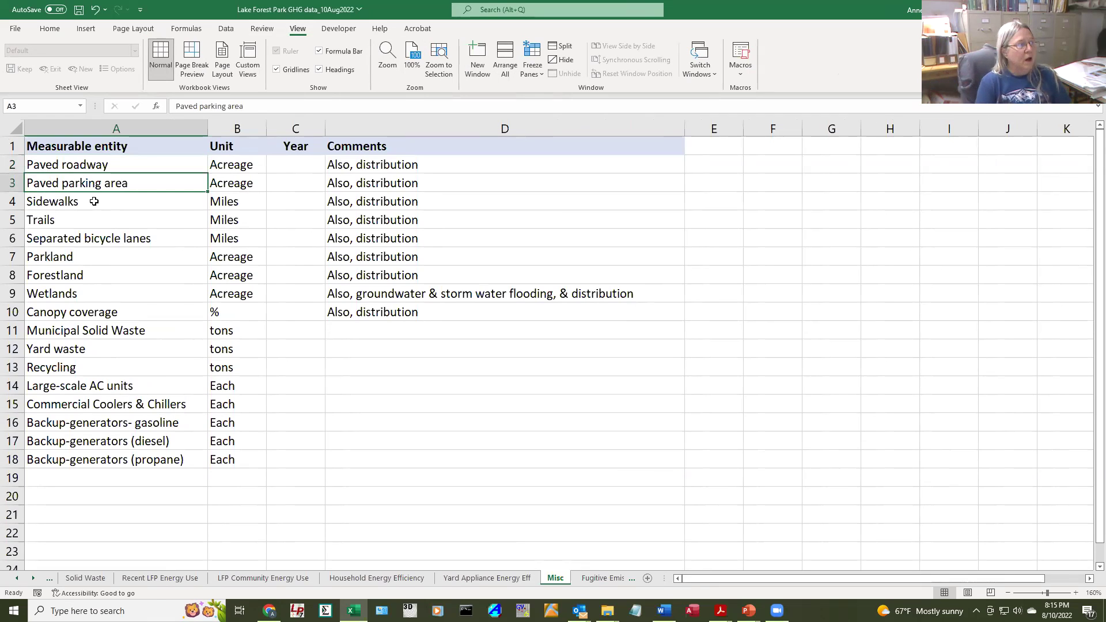
click(71, 204)
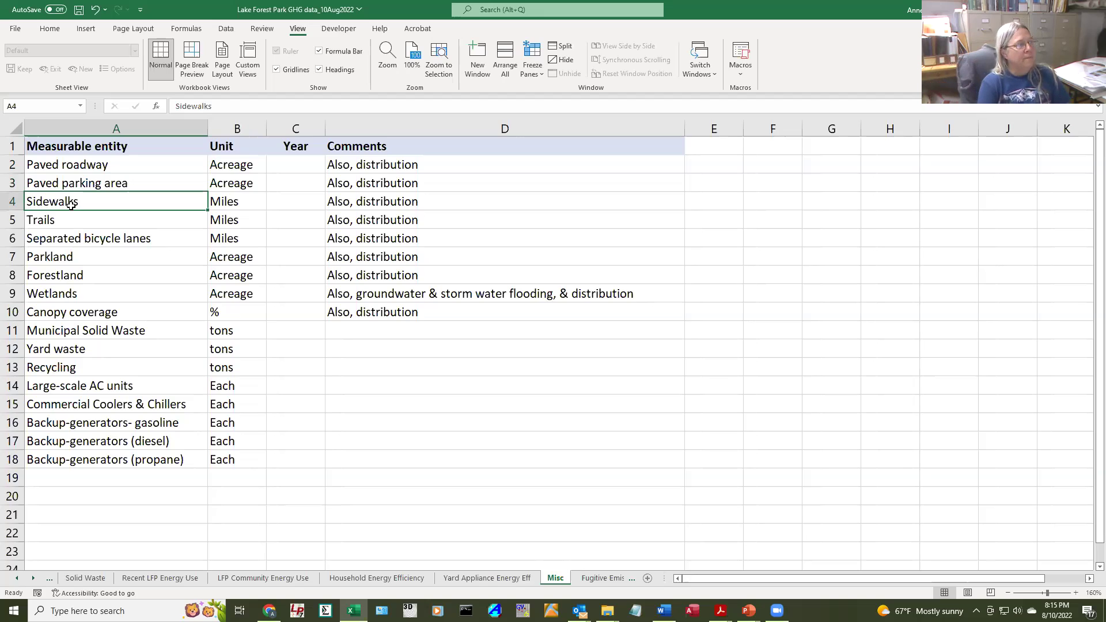
click(35, 217)
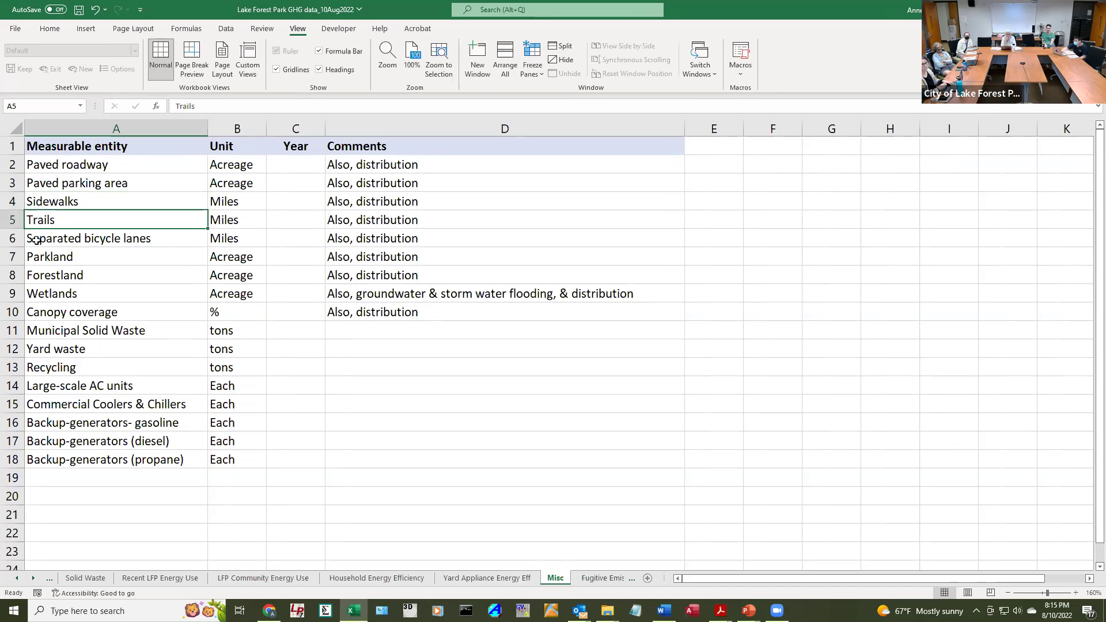
click(36, 240)
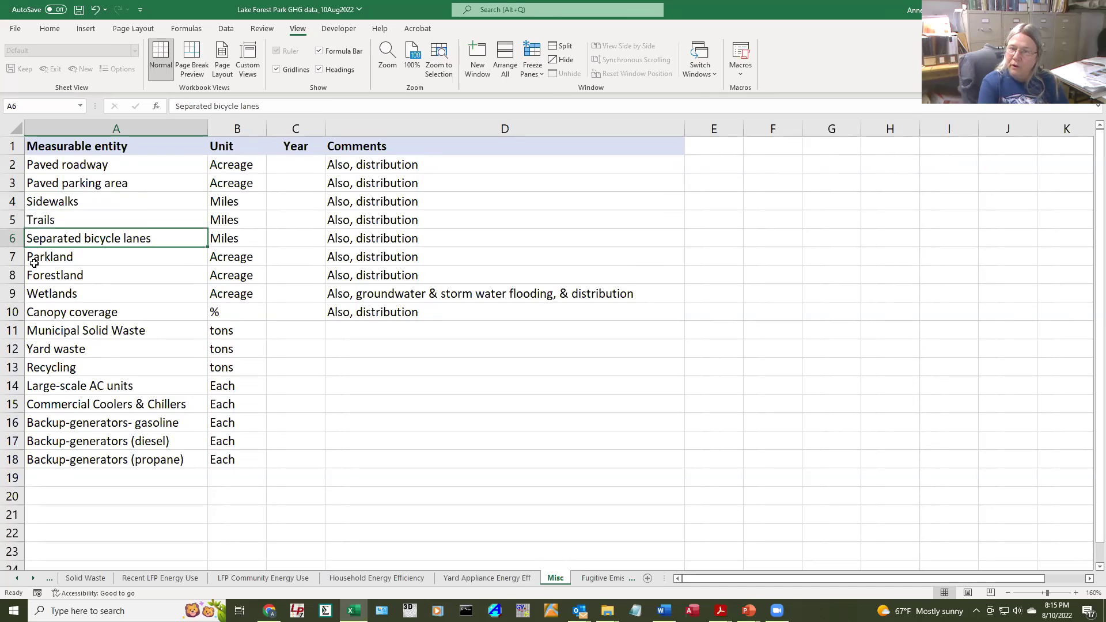
click(38, 257)
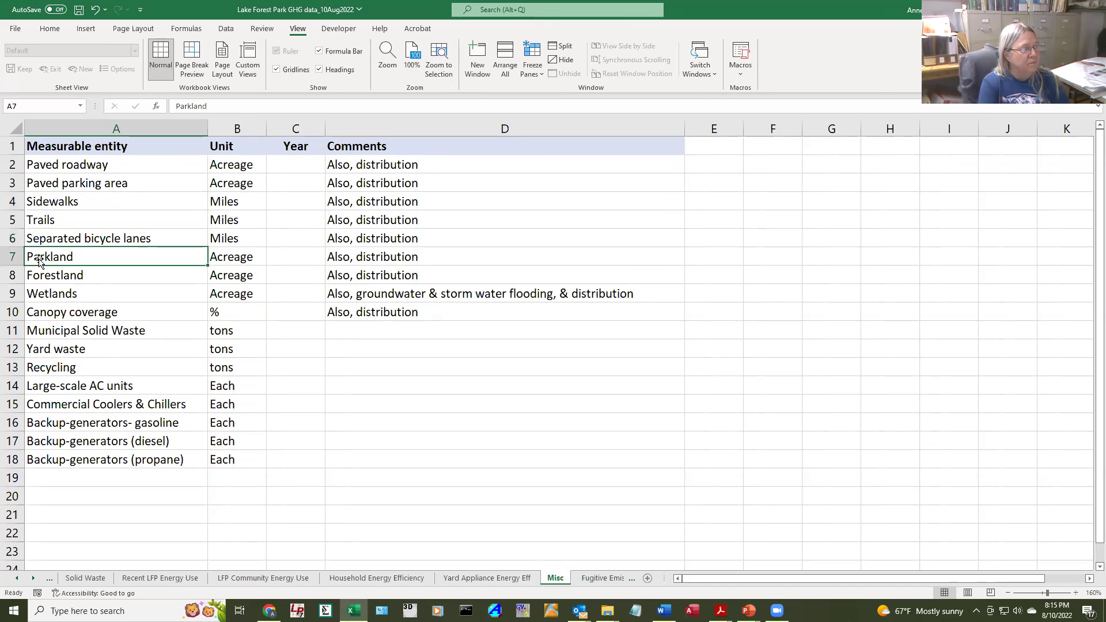
click(33, 274)
click(31, 293)
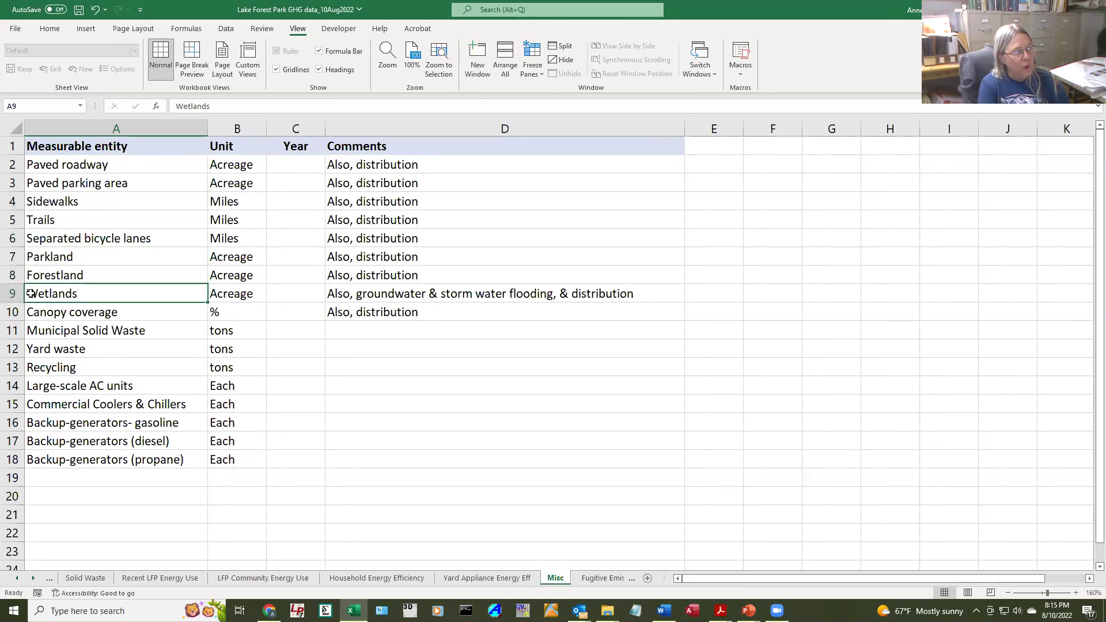
click(29, 313)
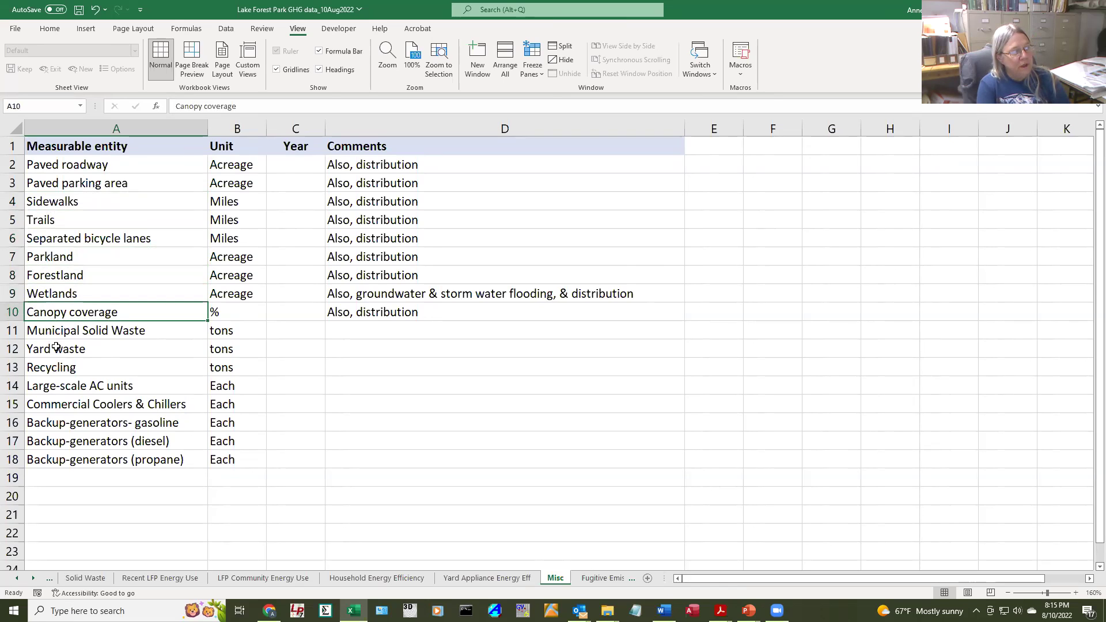
Step: Review the waste, cooling equipment and backup-generator entities, then return to the Measurable entity heading
click(43, 335)
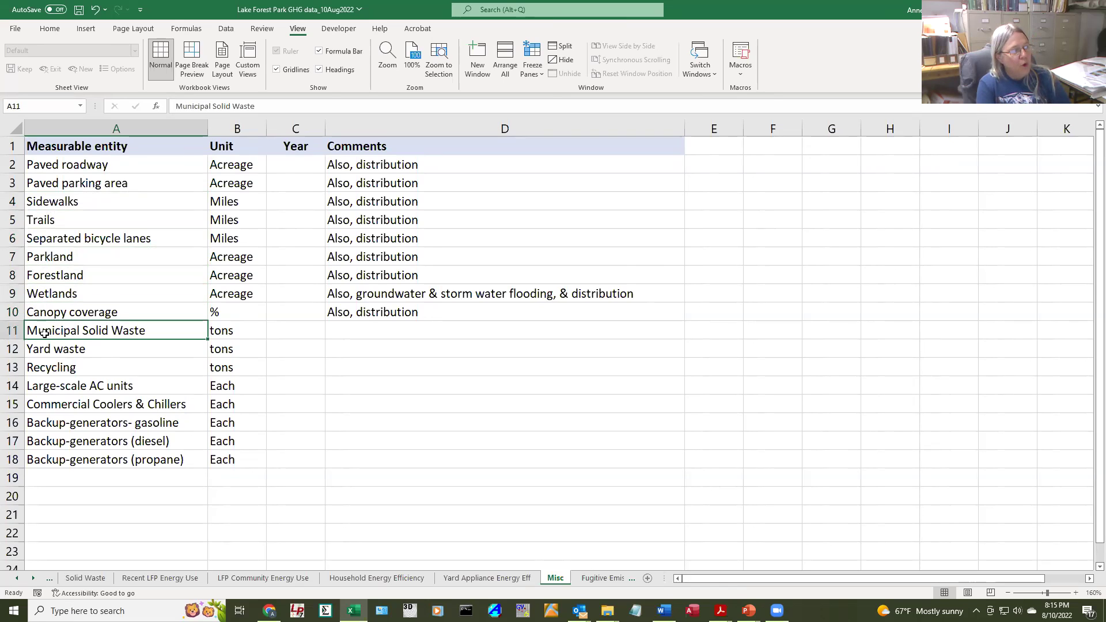
scroll(44, 334, down, 1)
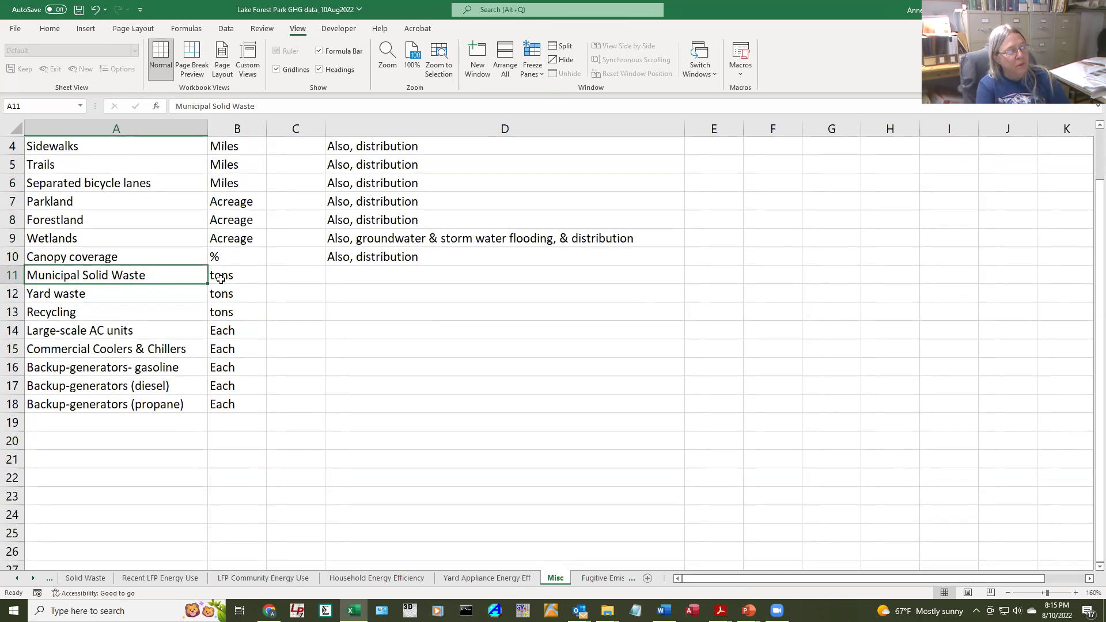
click(59, 291)
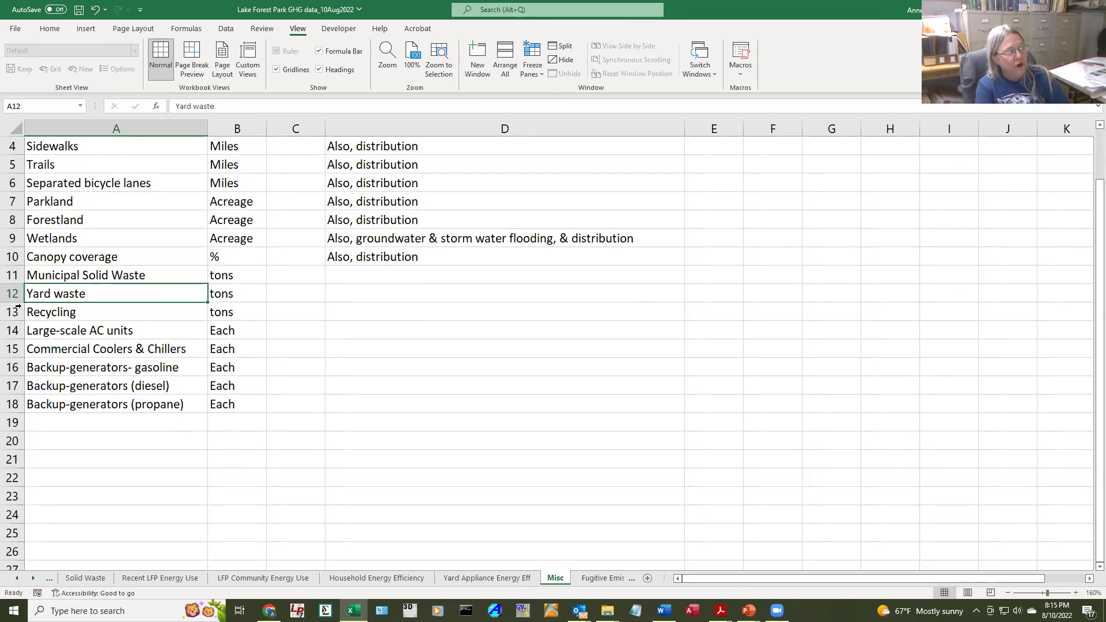
click(41, 313)
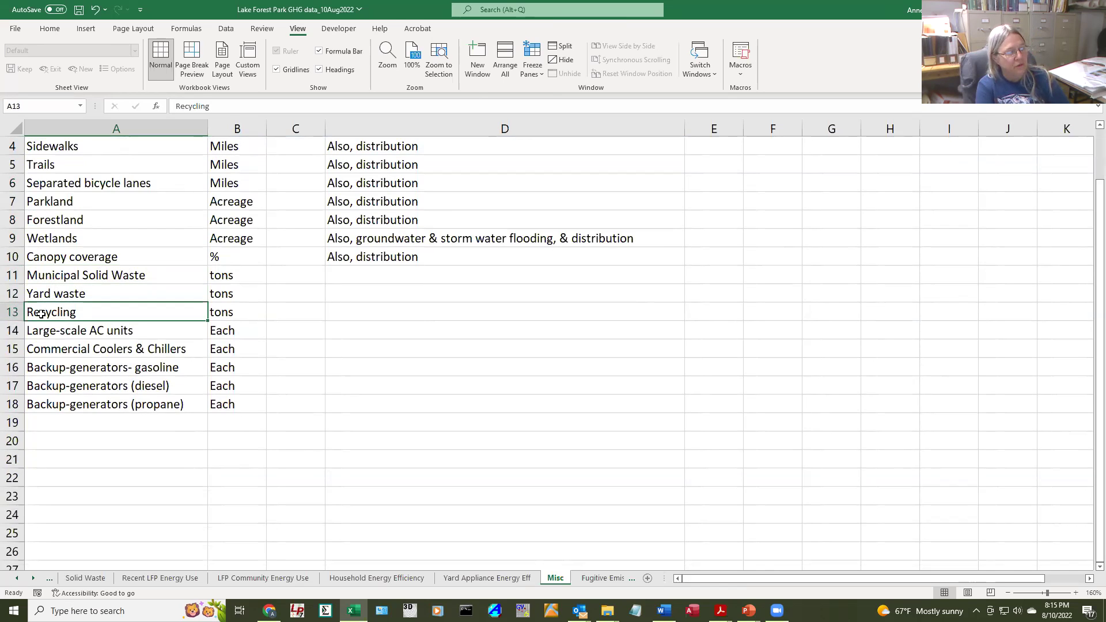
click(37, 330)
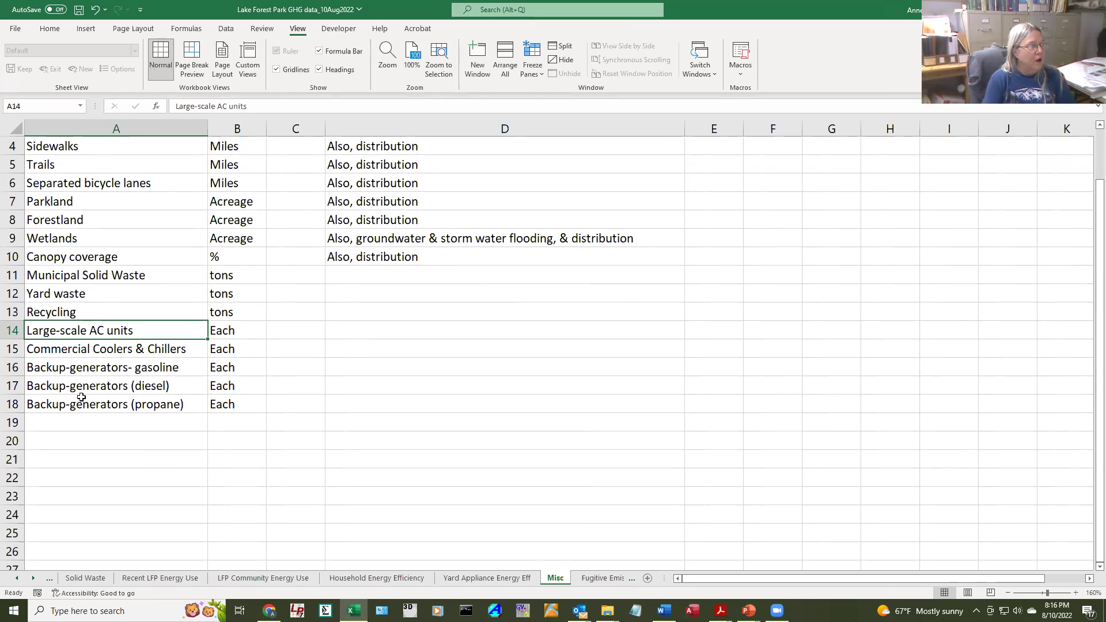
key(Down)
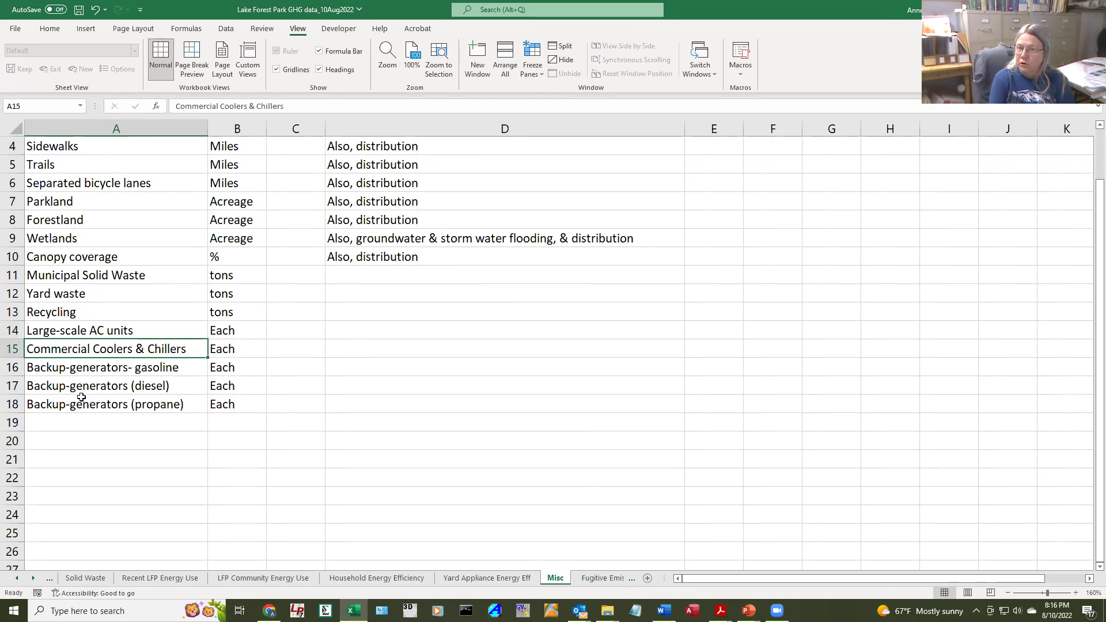
key(Down)
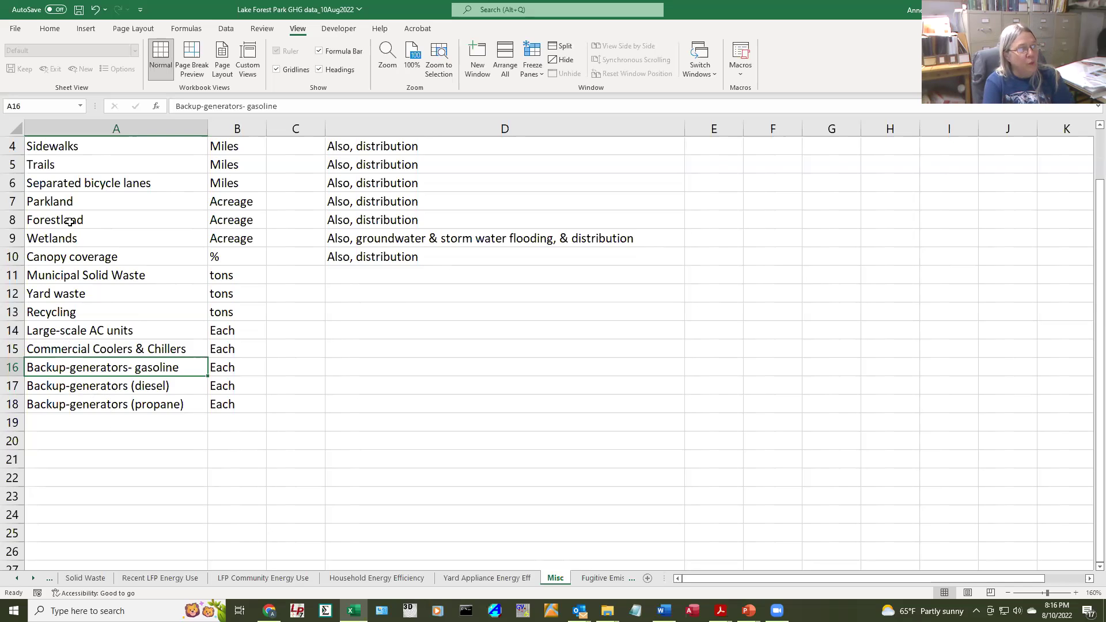
scroll(66, 197, up, 1)
click(65, 143)
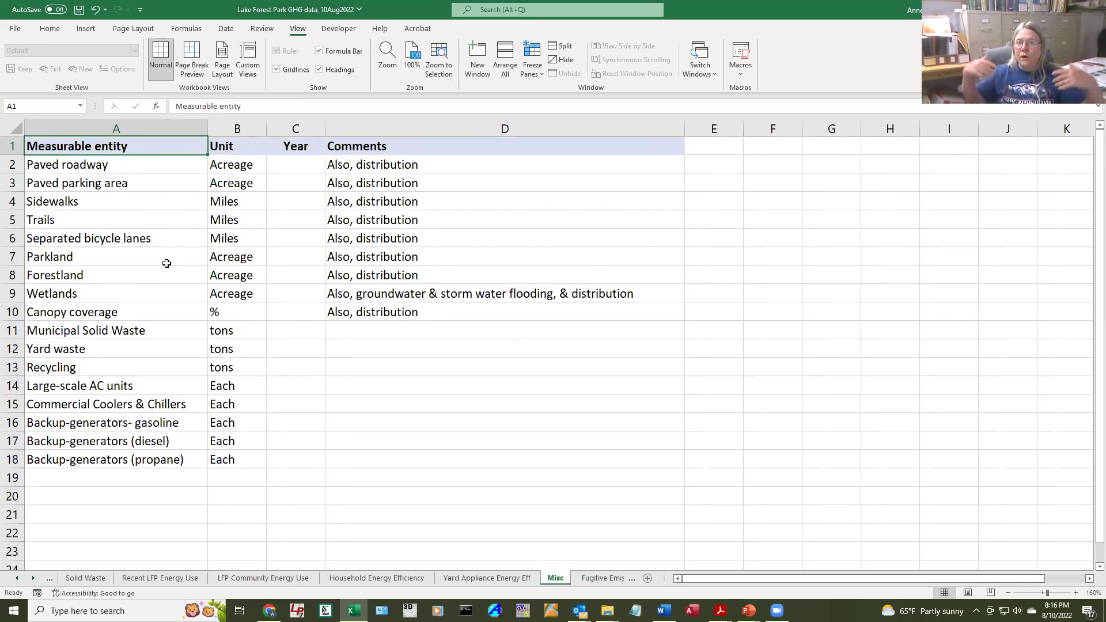